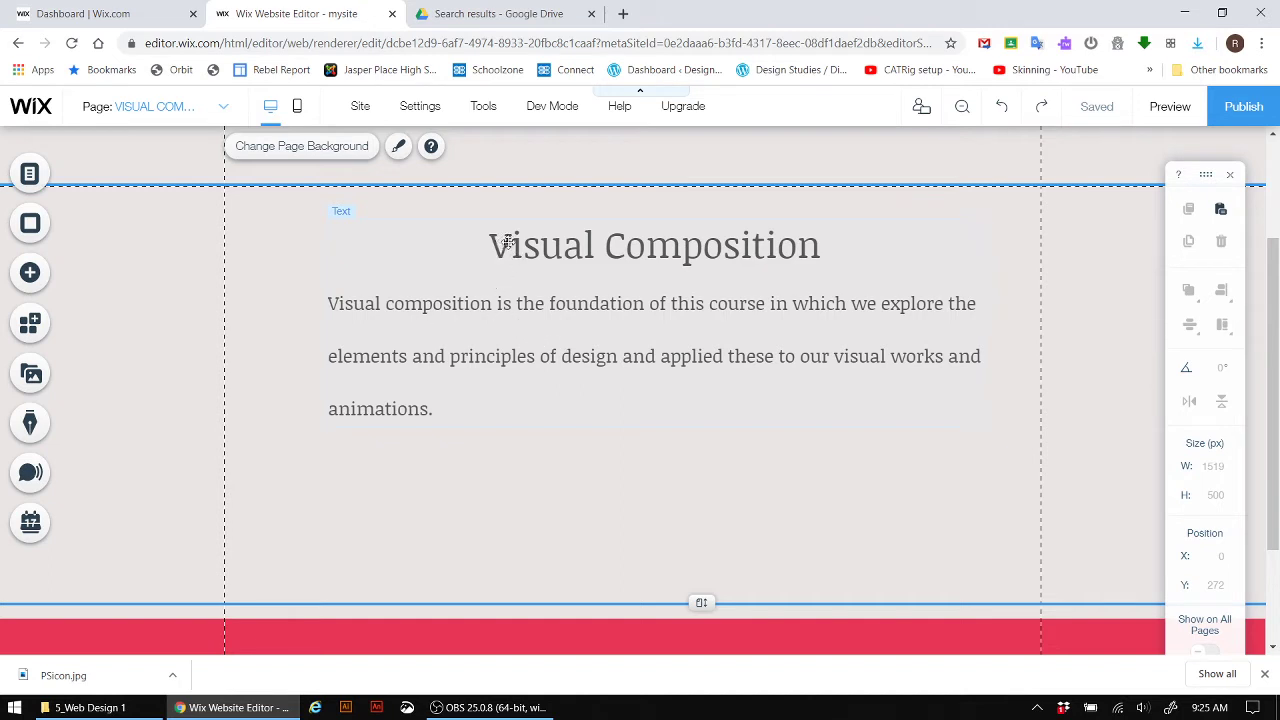
- Change 'applied' to 'apply' in the Visual Composition paragraph
scroll(503, 243, up, 2)
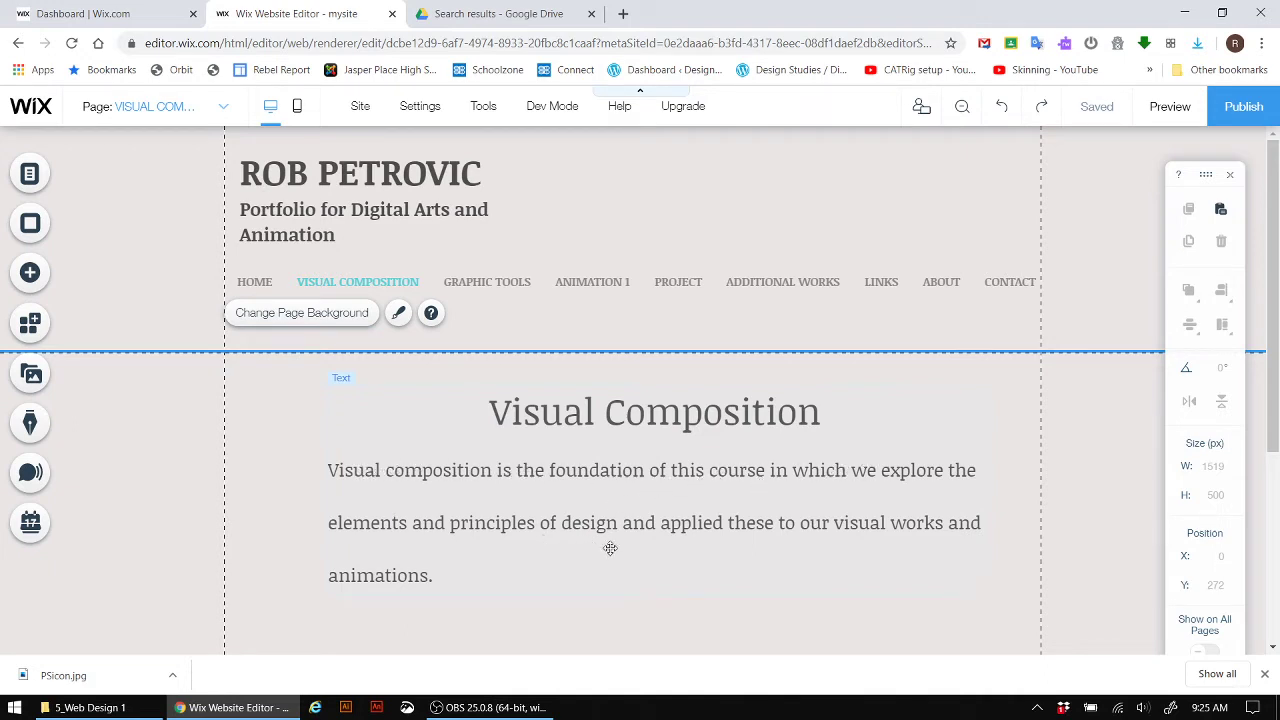
click(544, 492)
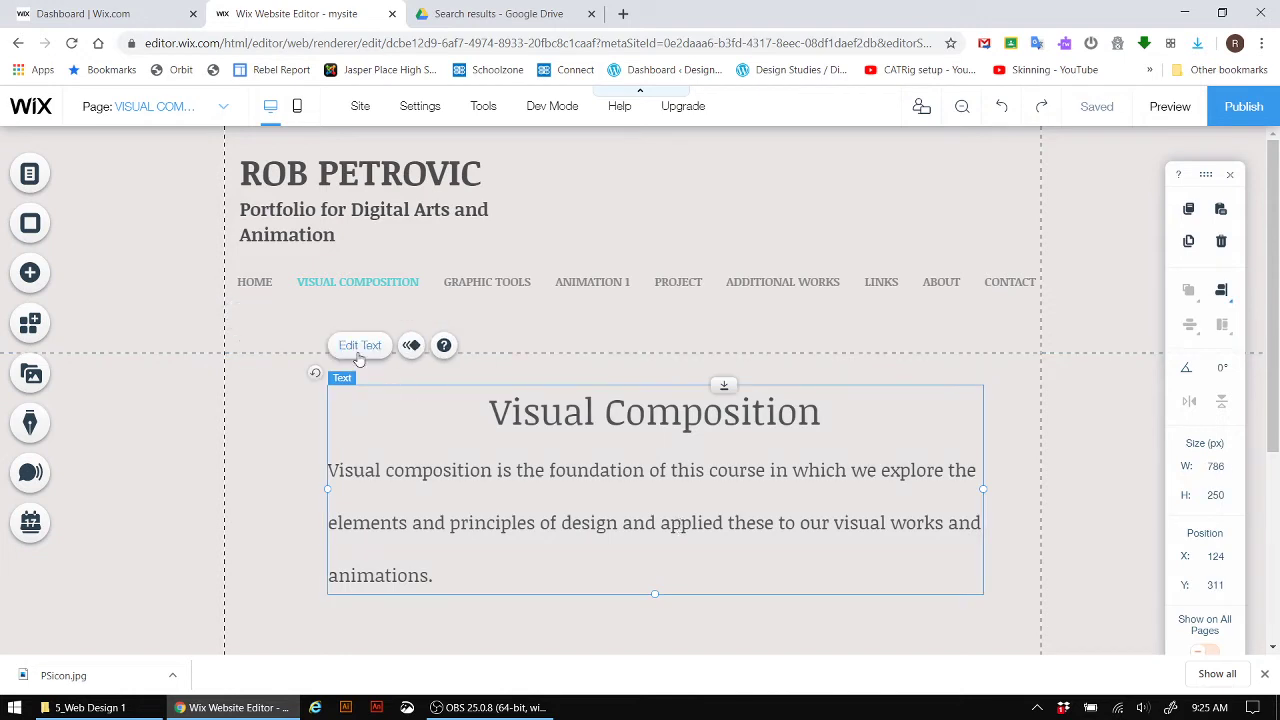
double_click(569, 574)
click(705, 522)
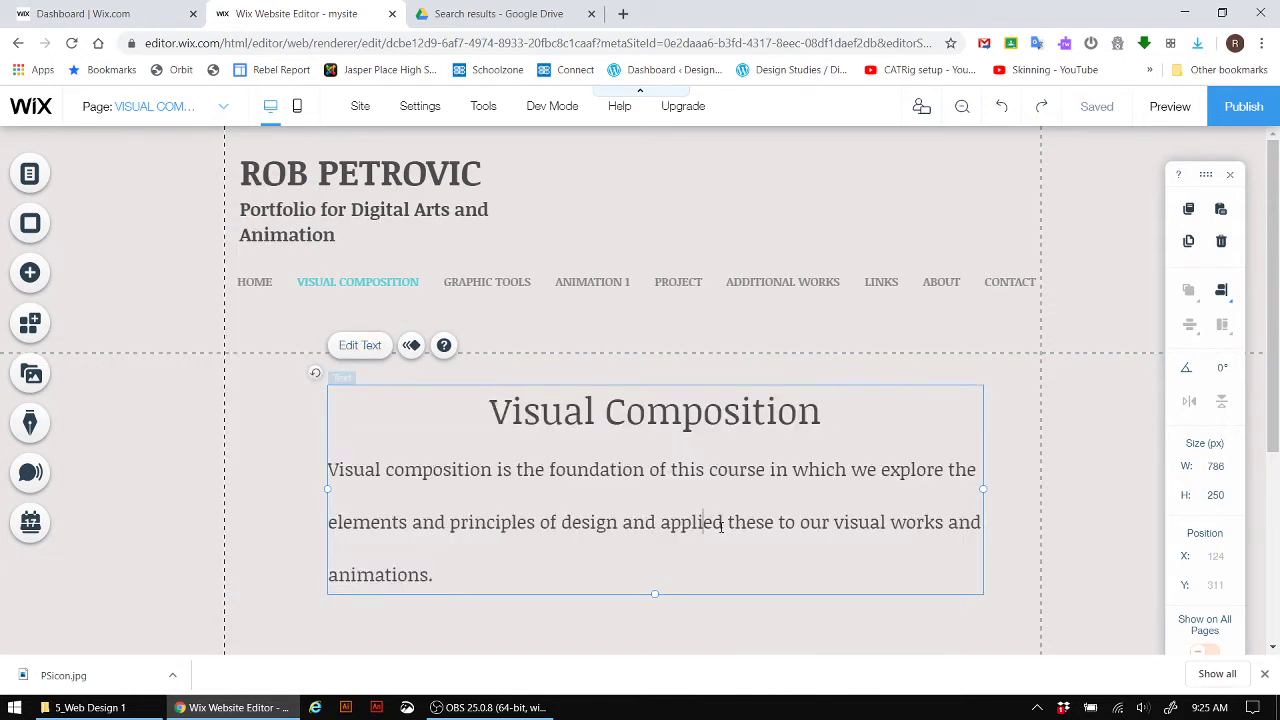
click(720, 527)
key(BackSpace)
key(BackSpace)
key(BackSpace)
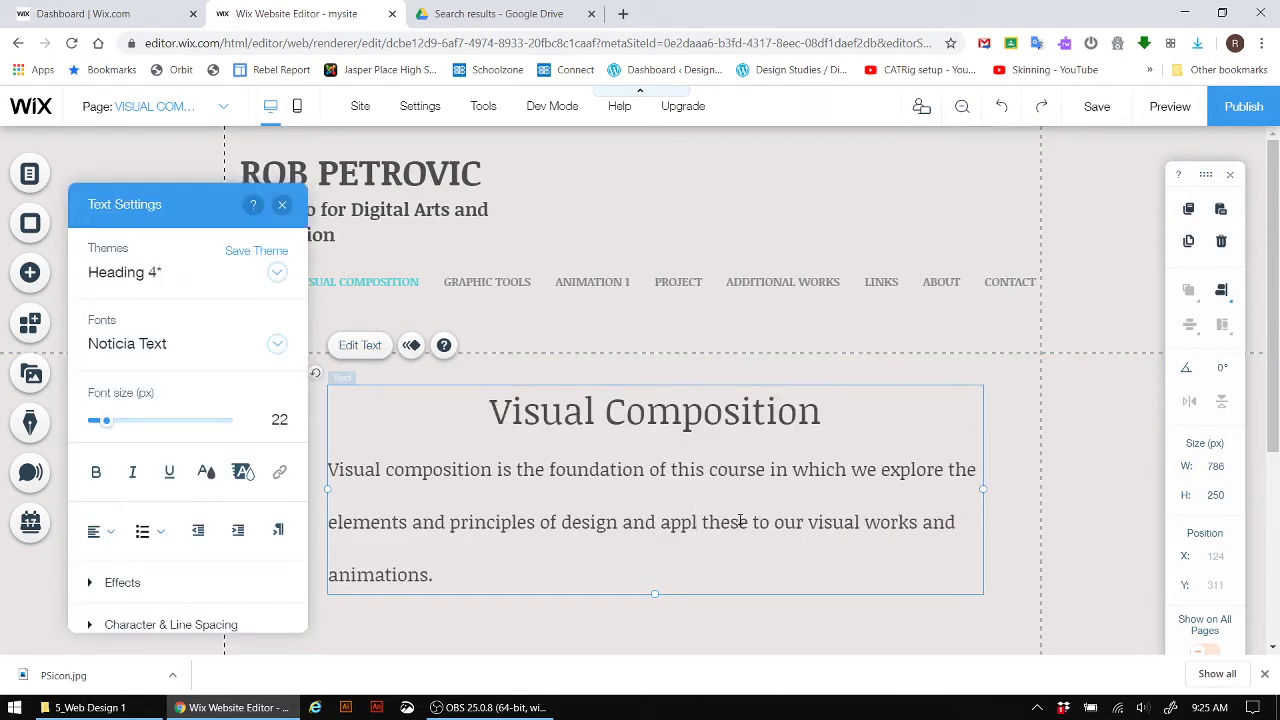
text(y)
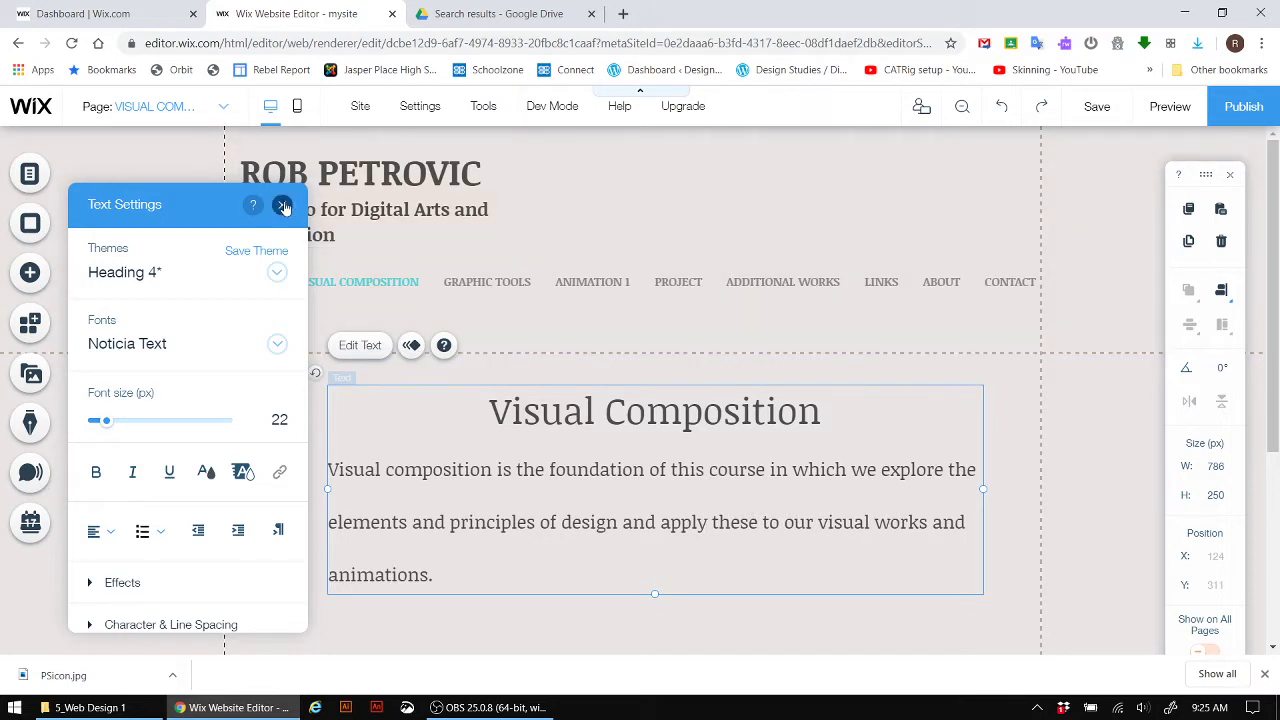
click(282, 204)
- Visit the Links and Animation 1 pages, then return to Visual Composition
click(150, 106)
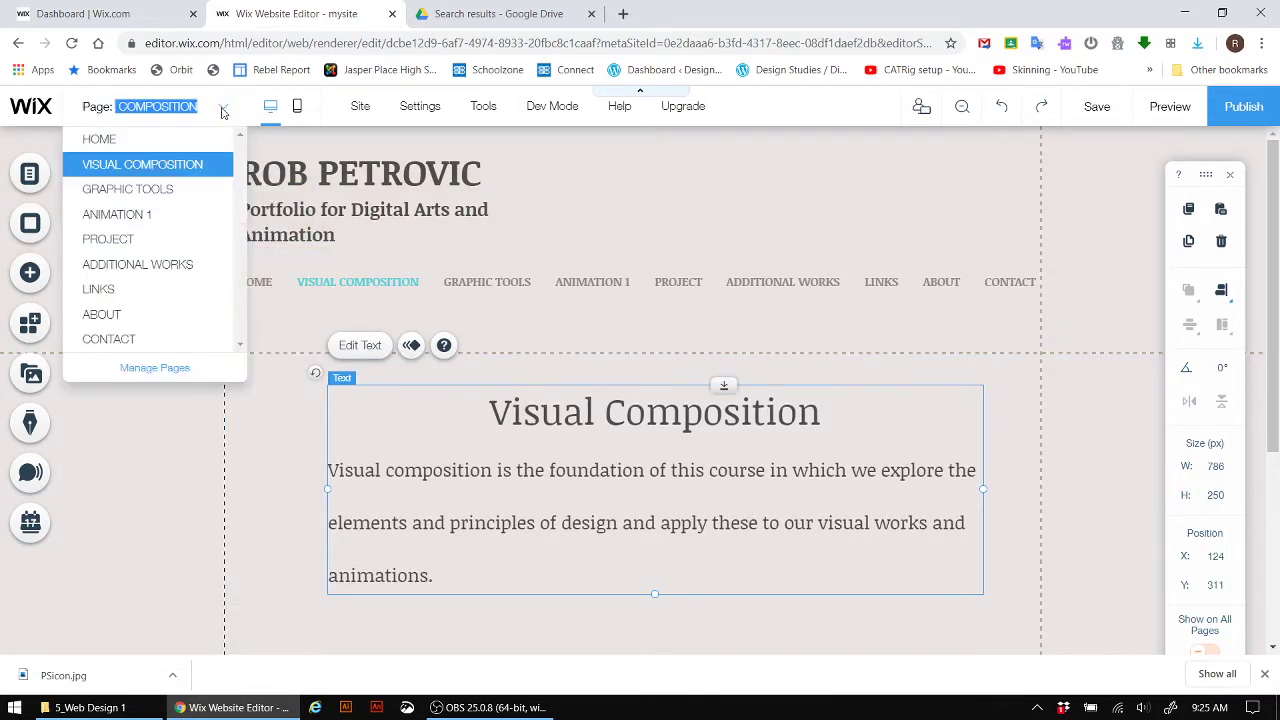
click(108, 290)
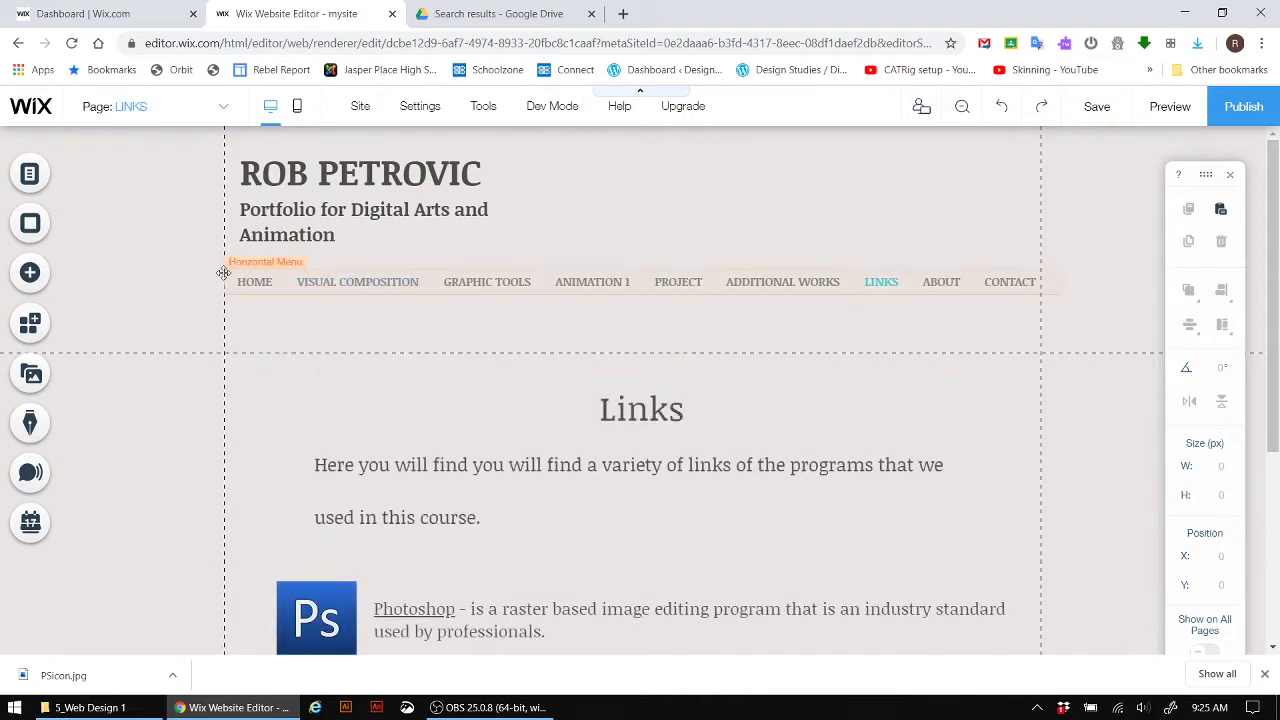
click(208, 118)
click(137, 216)
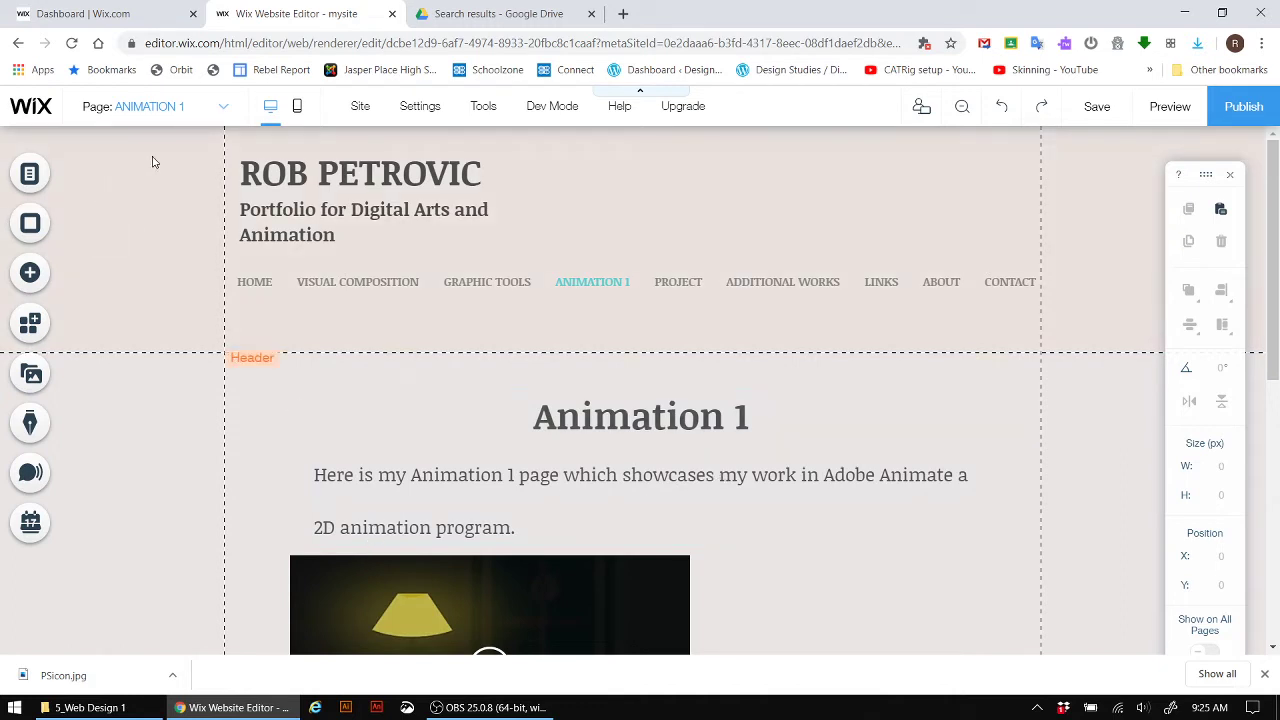
click(226, 119)
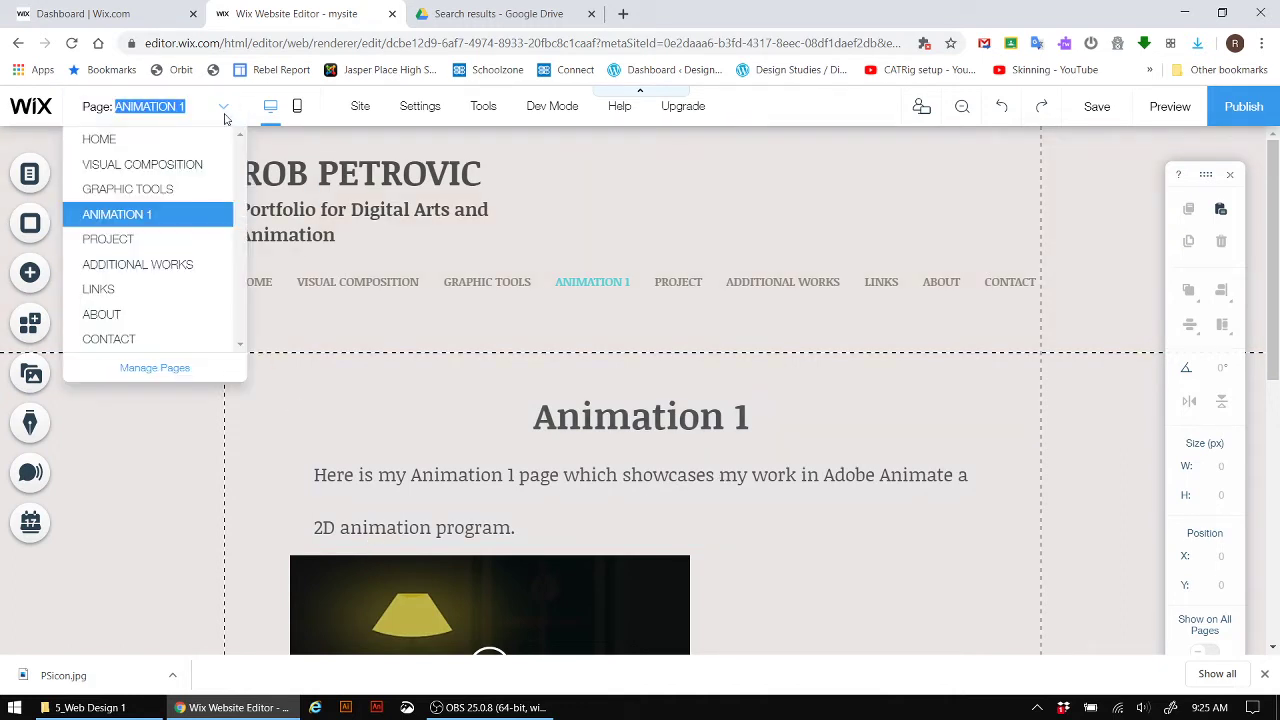
click(143, 168)
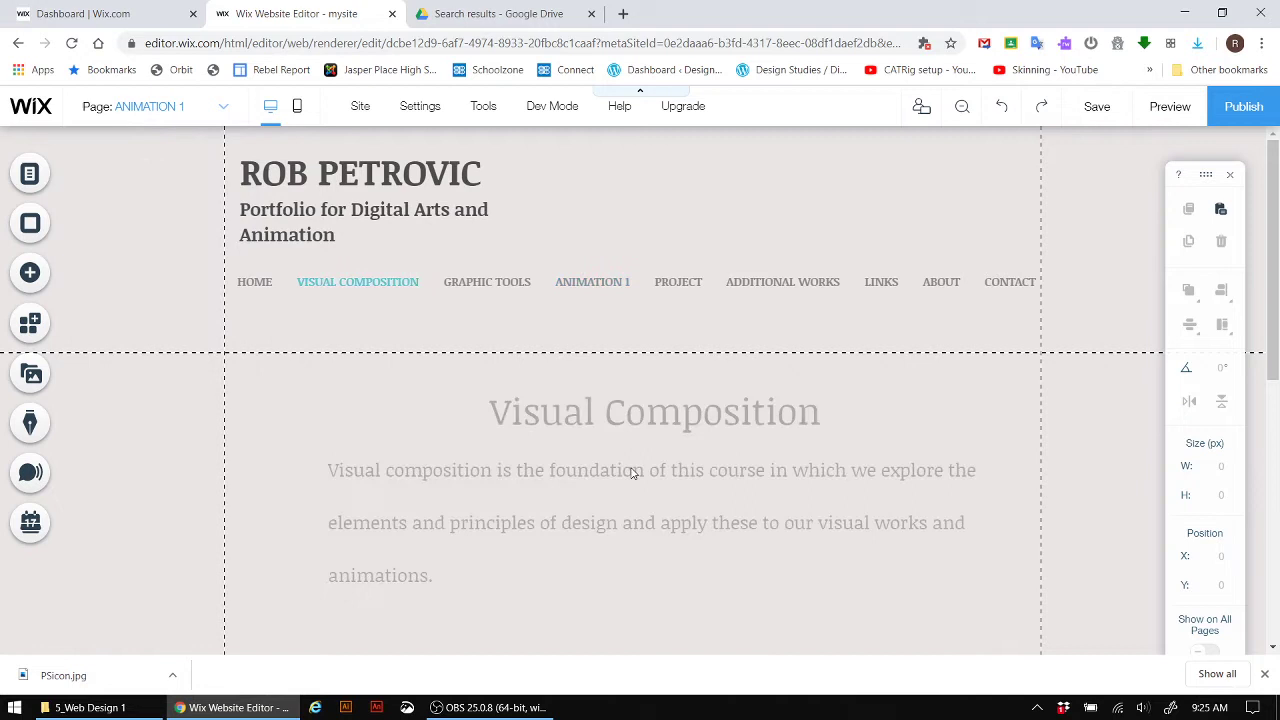
scroll(580, 483, down, 2)
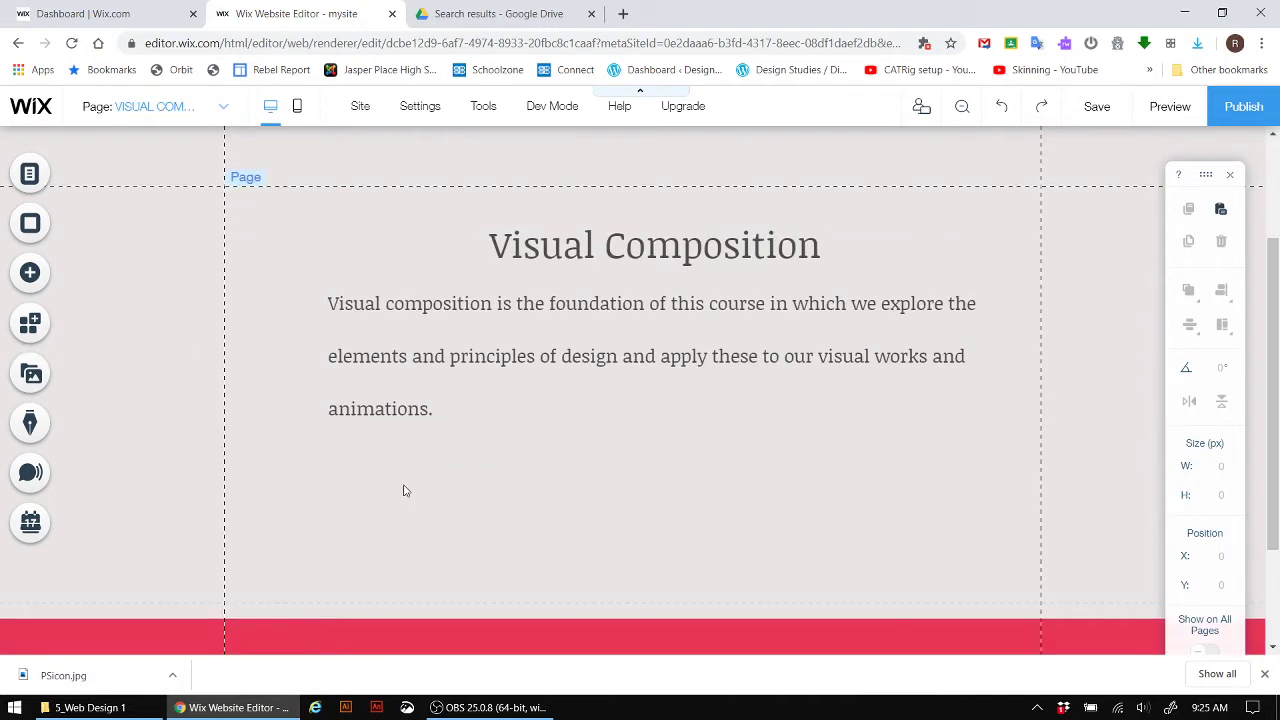
- Add a coloured PPT button from Add > Button > Document Buttons to open Choose a Doc
click(458, 522)
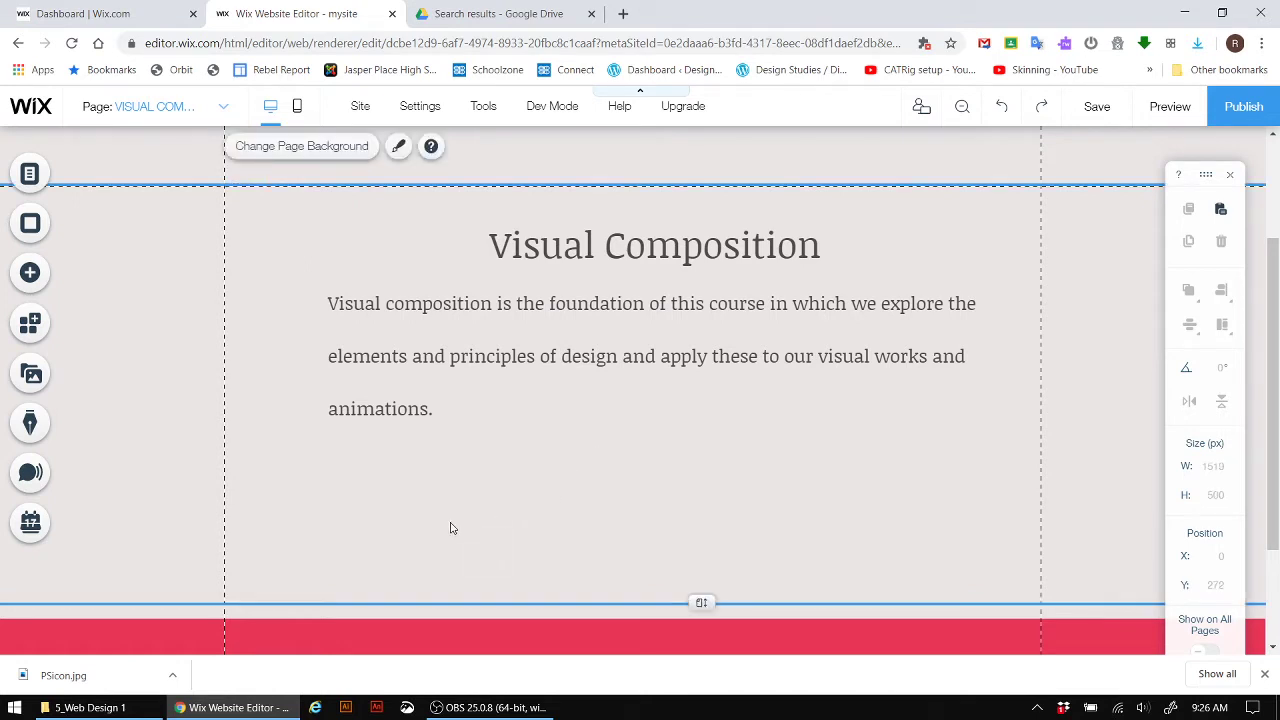
click(27, 277)
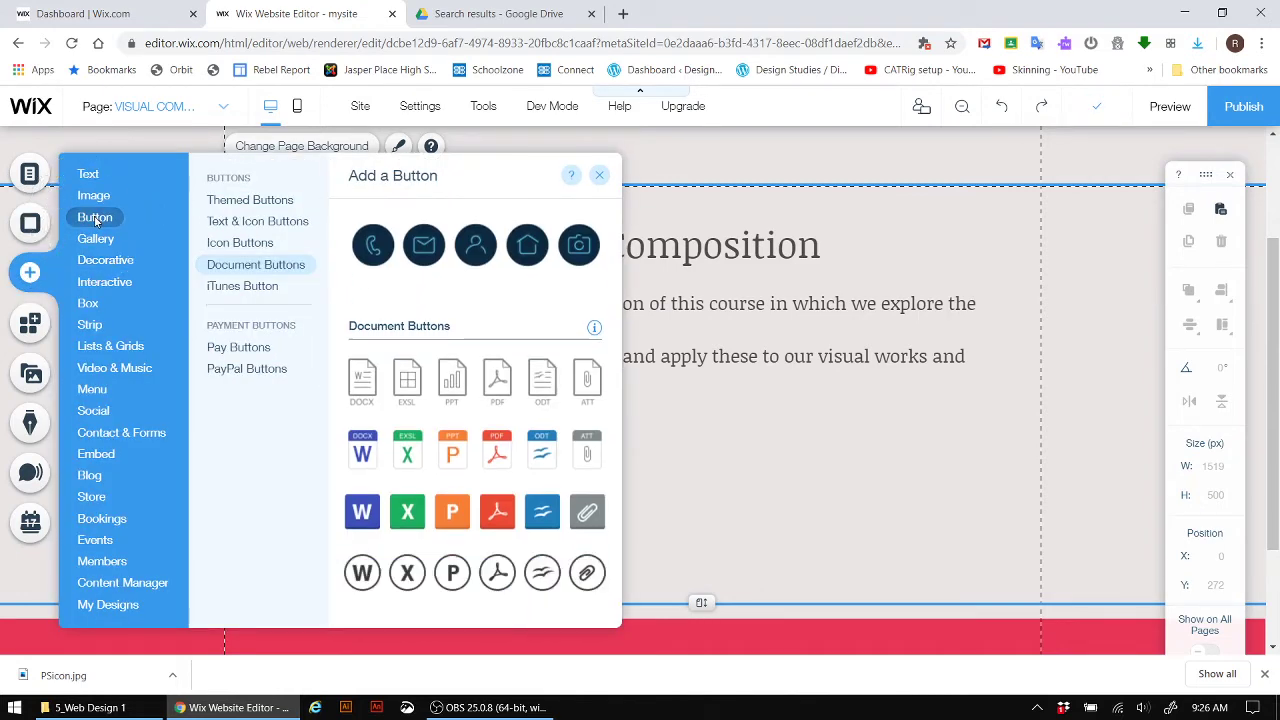
scroll(432, 377, up, 10)
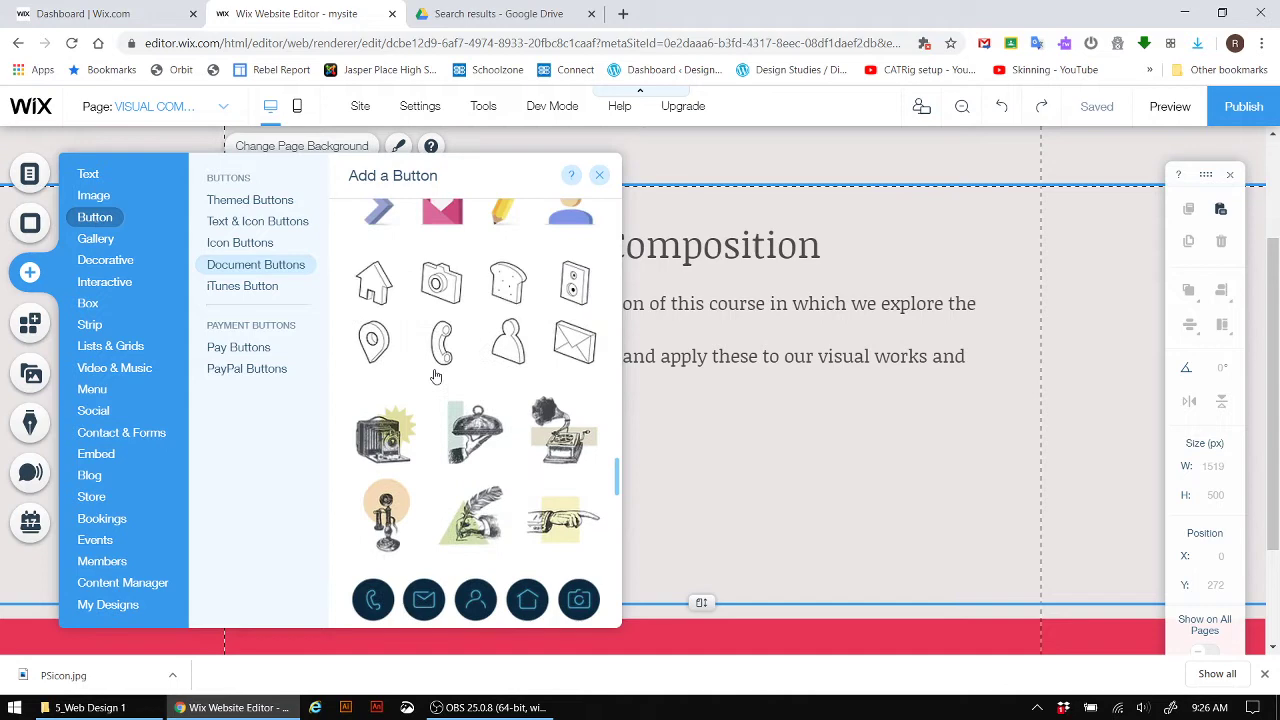
scroll(453, 374, down, 8)
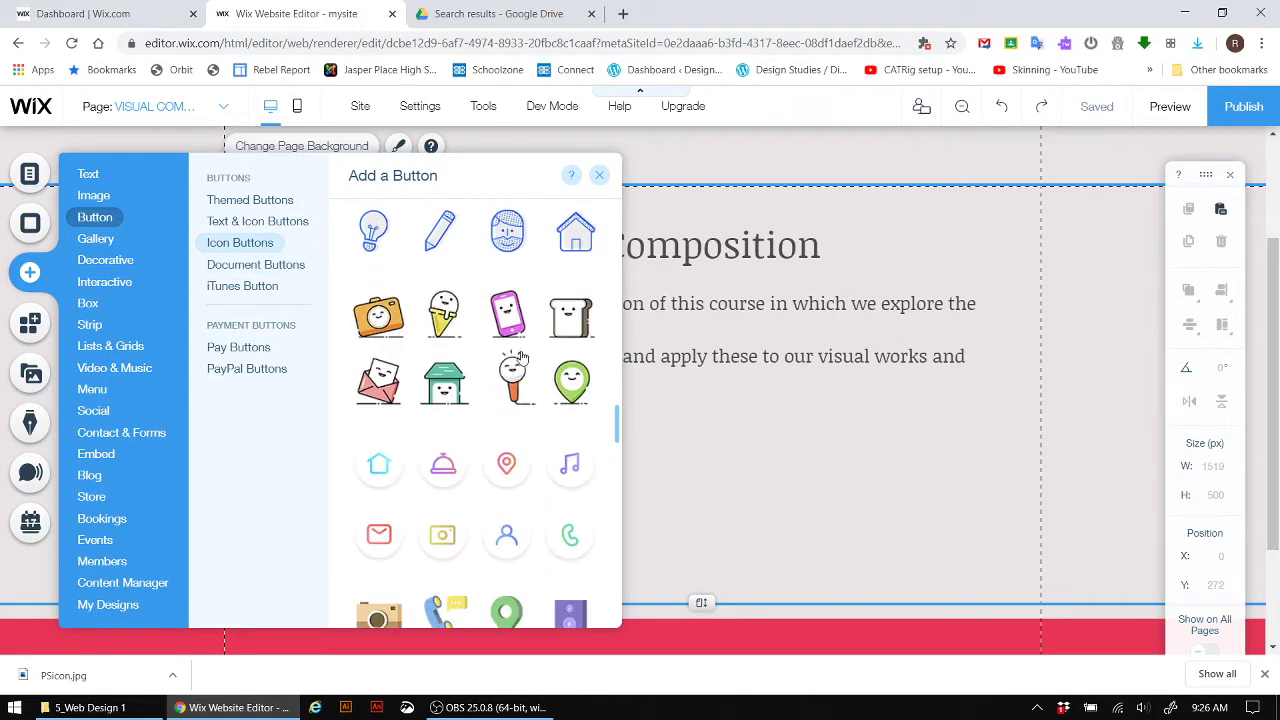
scroll(490, 355, down, 5)
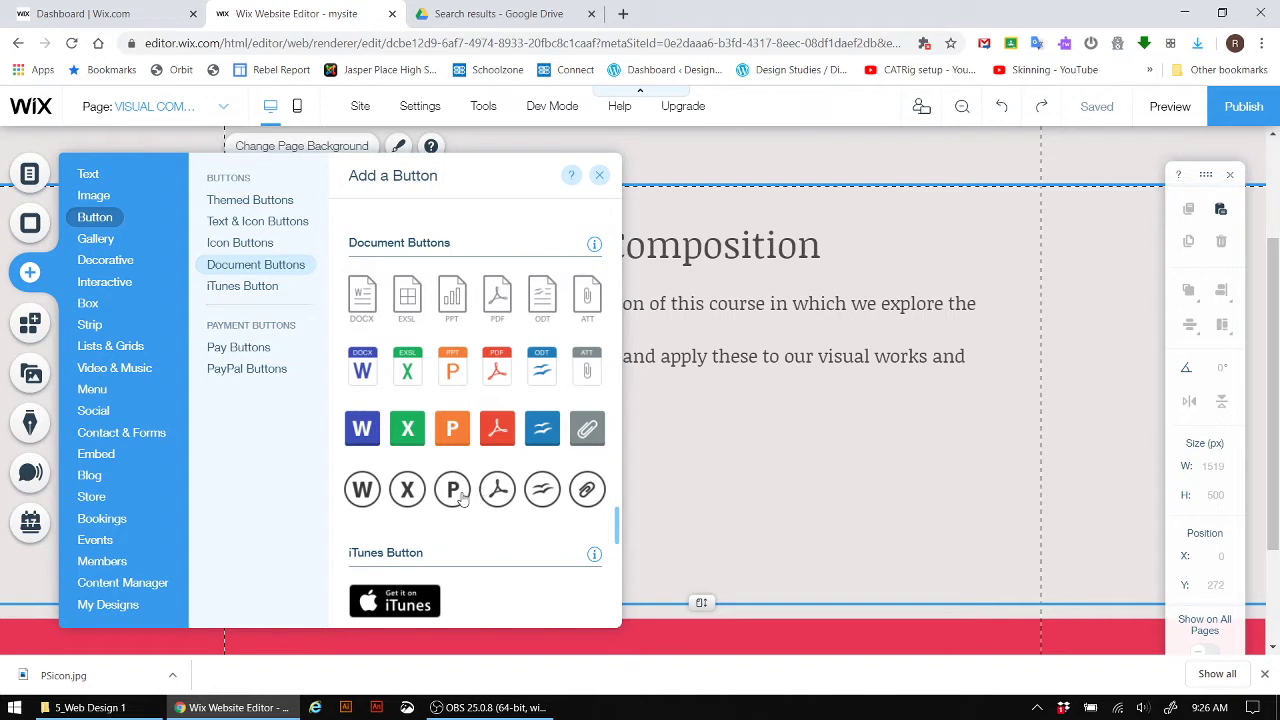
click(451, 368)
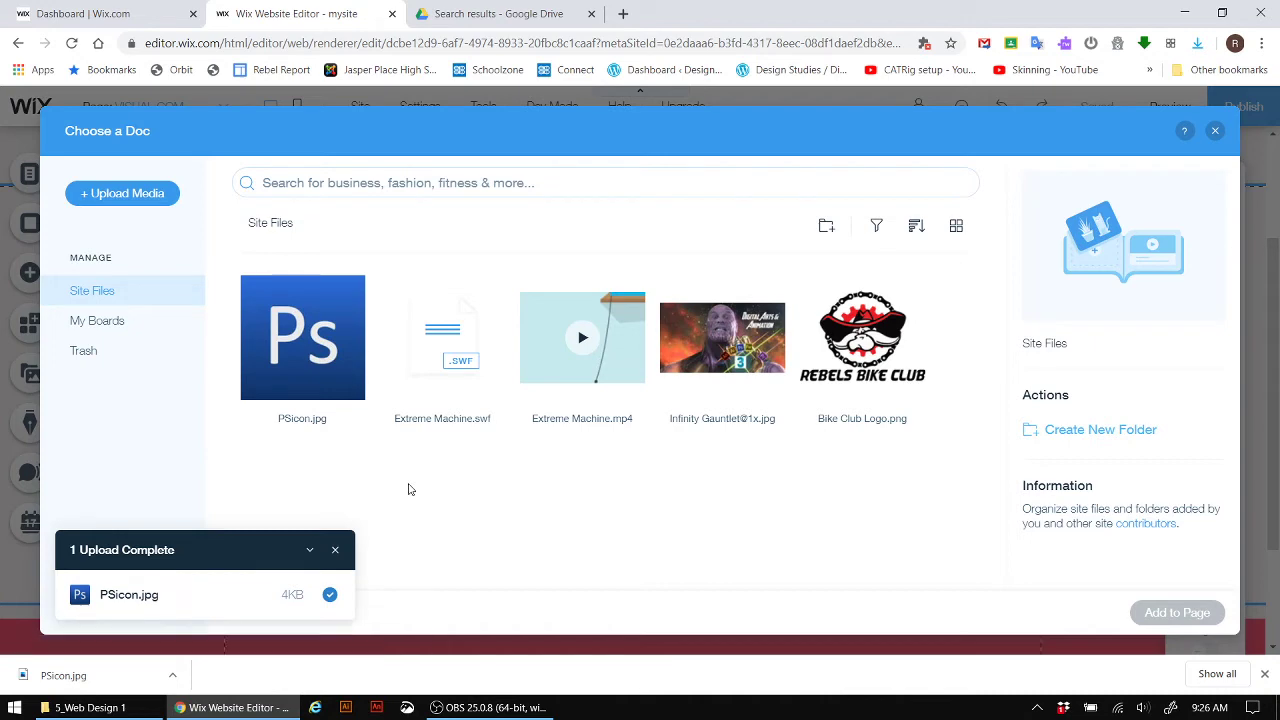
- Drag 1_Tips_for_Creating_Effective_Sites.pptx from File Explorer into the dialog and add it to the page
click(88, 707)
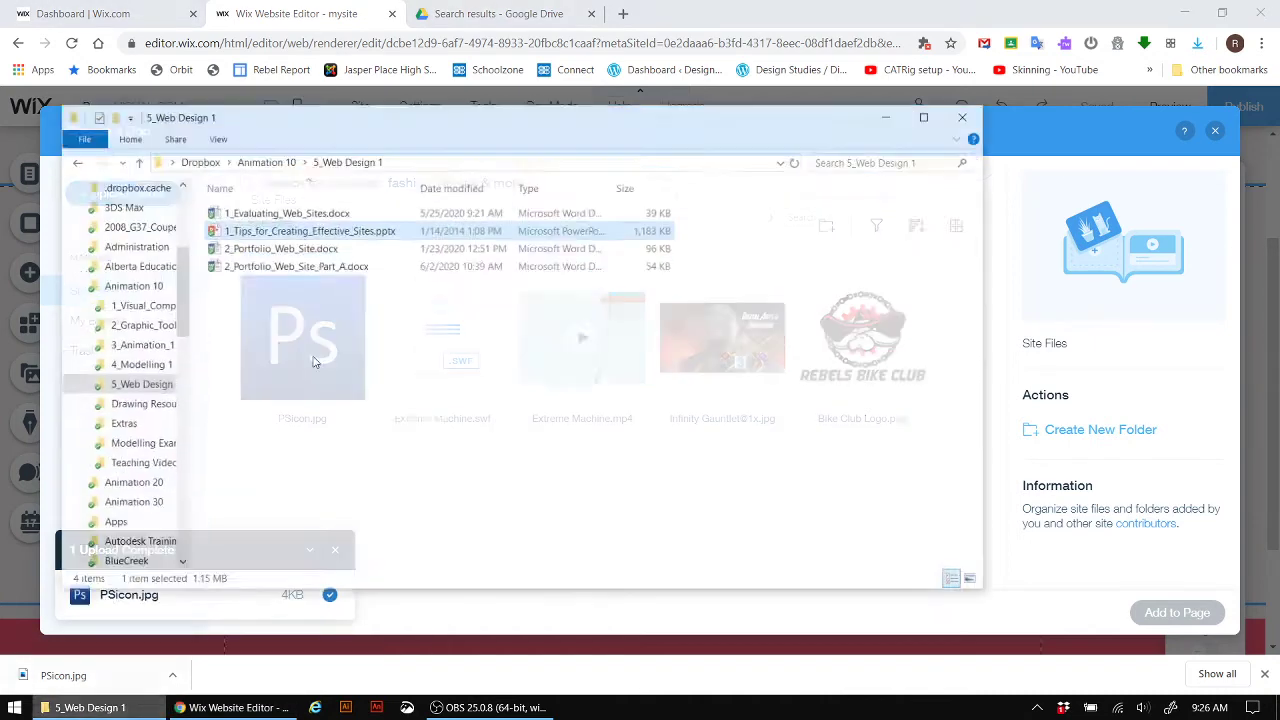
drag(466, 112, 911, 25)
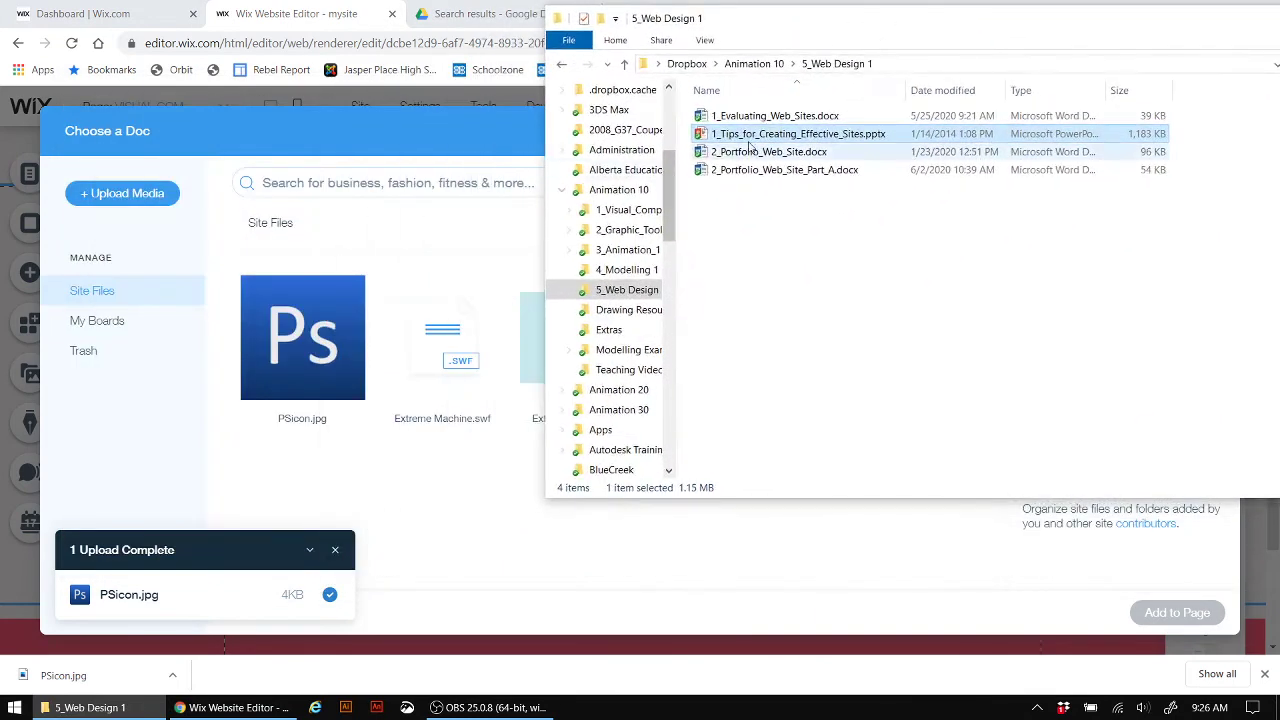
drag(750, 138, 429, 538)
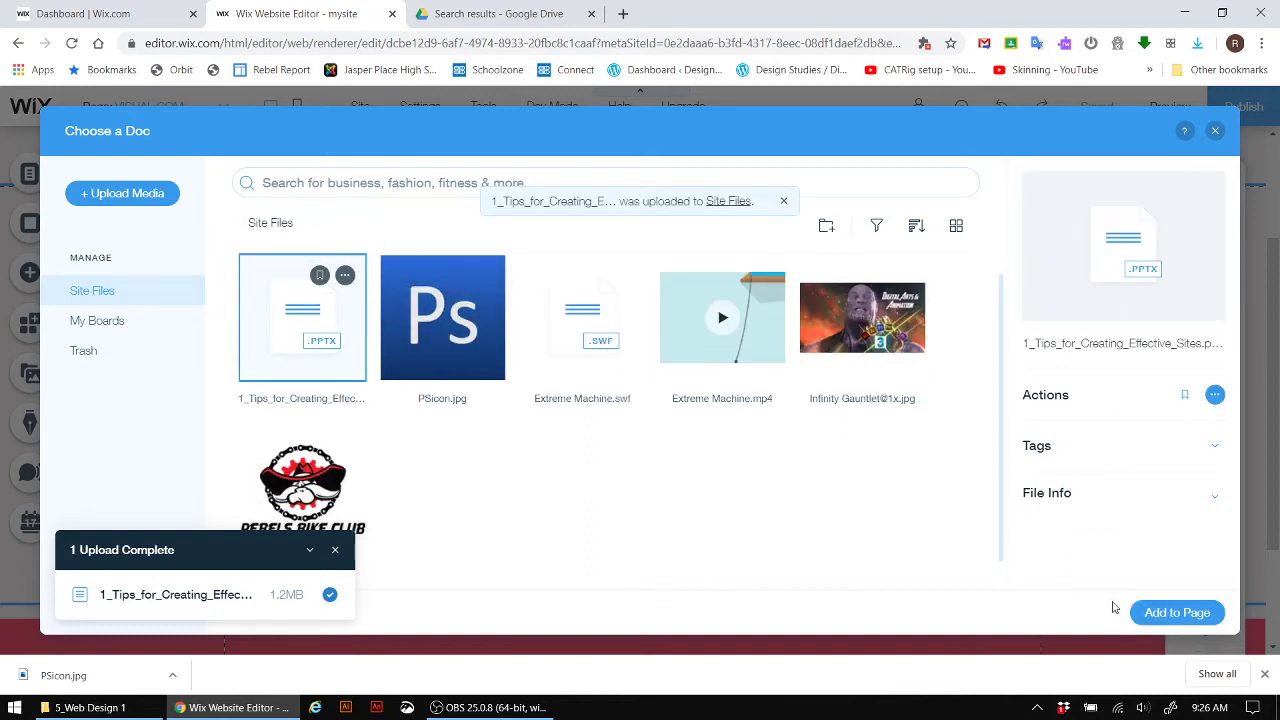
click(1146, 611)
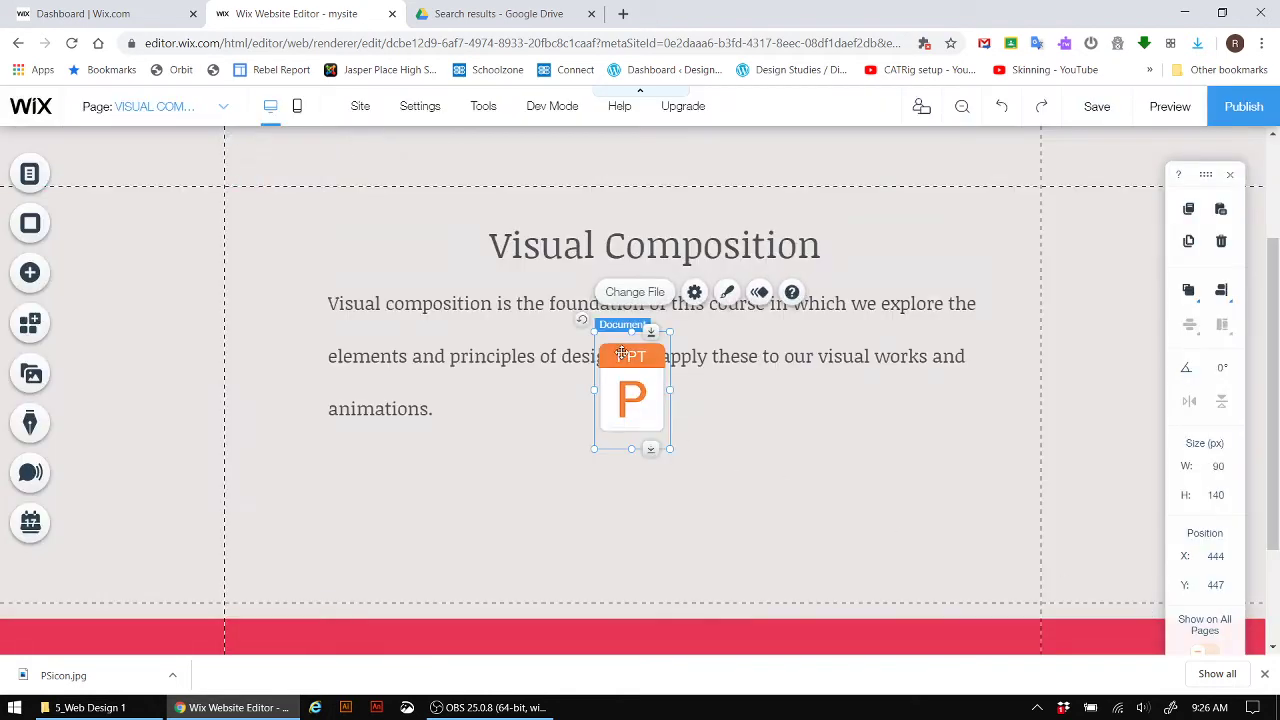
- Move the PPT button below the paragraph, then save and publish the site
drag(621, 352, 632, 487)
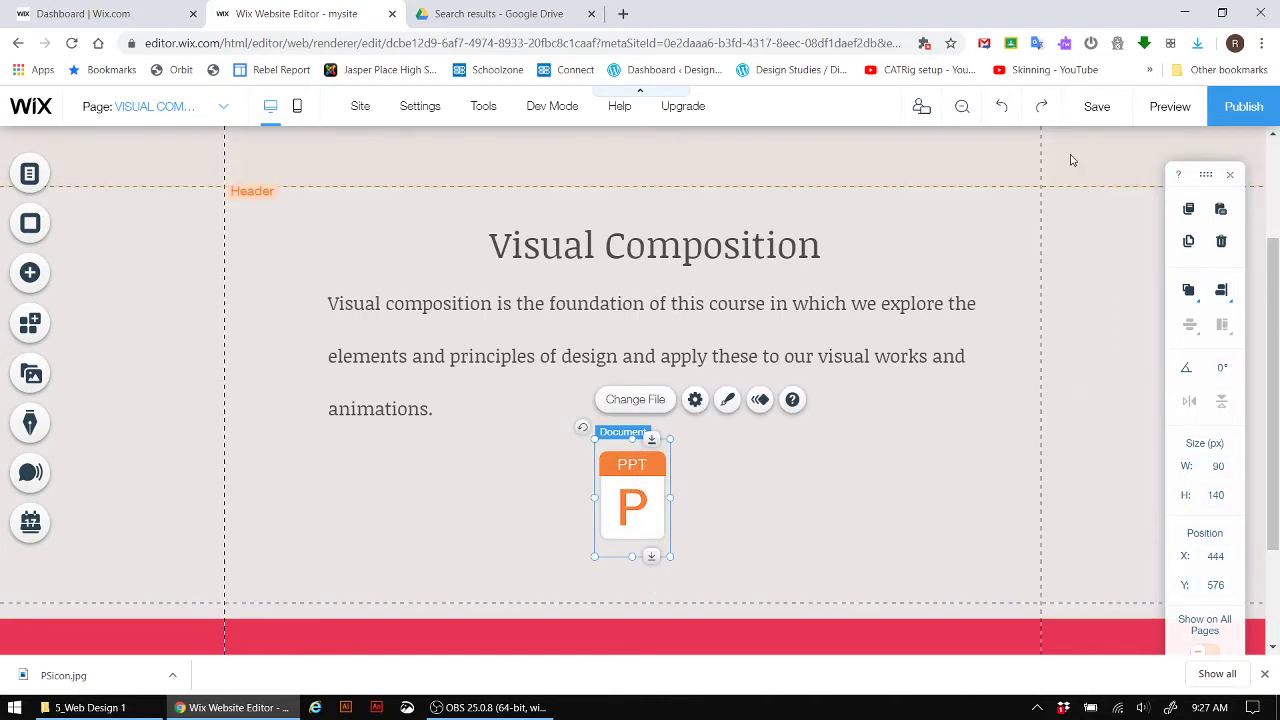
click(1096, 110)
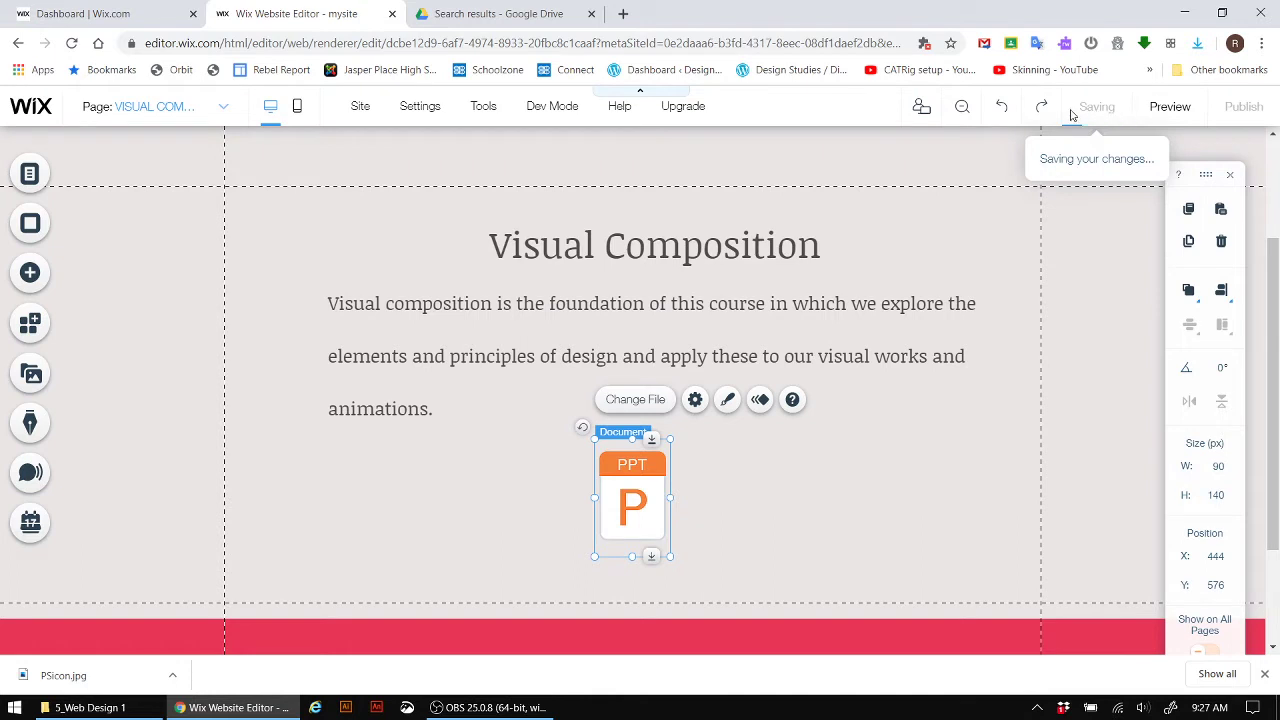
click(1228, 112)
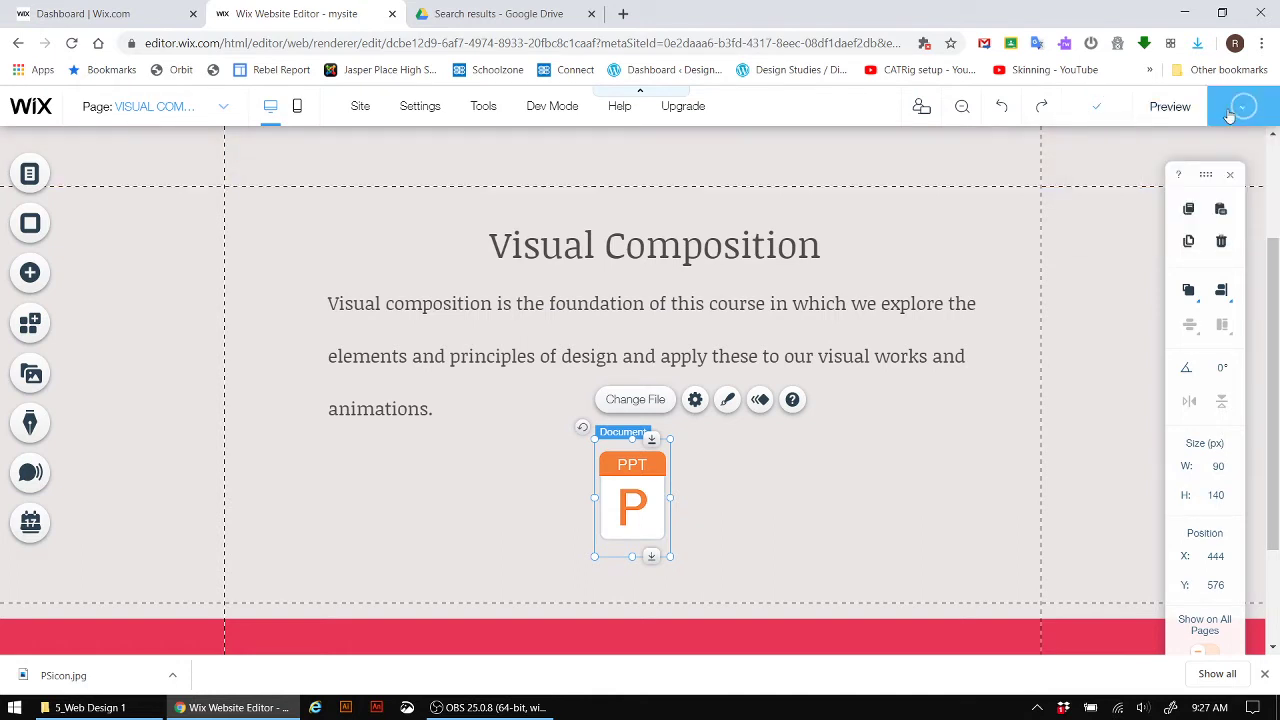
- In Preview, download 1_Tips_for_Creating_Effective_Sites.pptx via the PPT button and open it in PowerPoint
click(1168, 107)
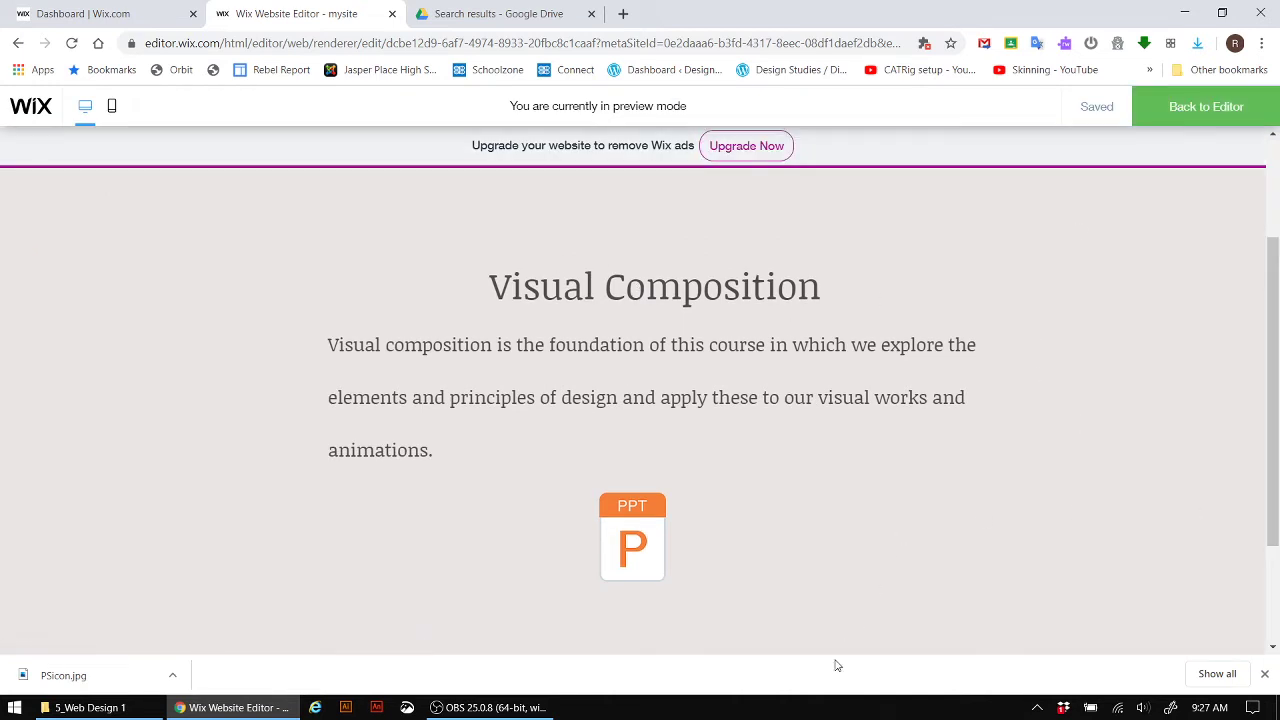
click(643, 533)
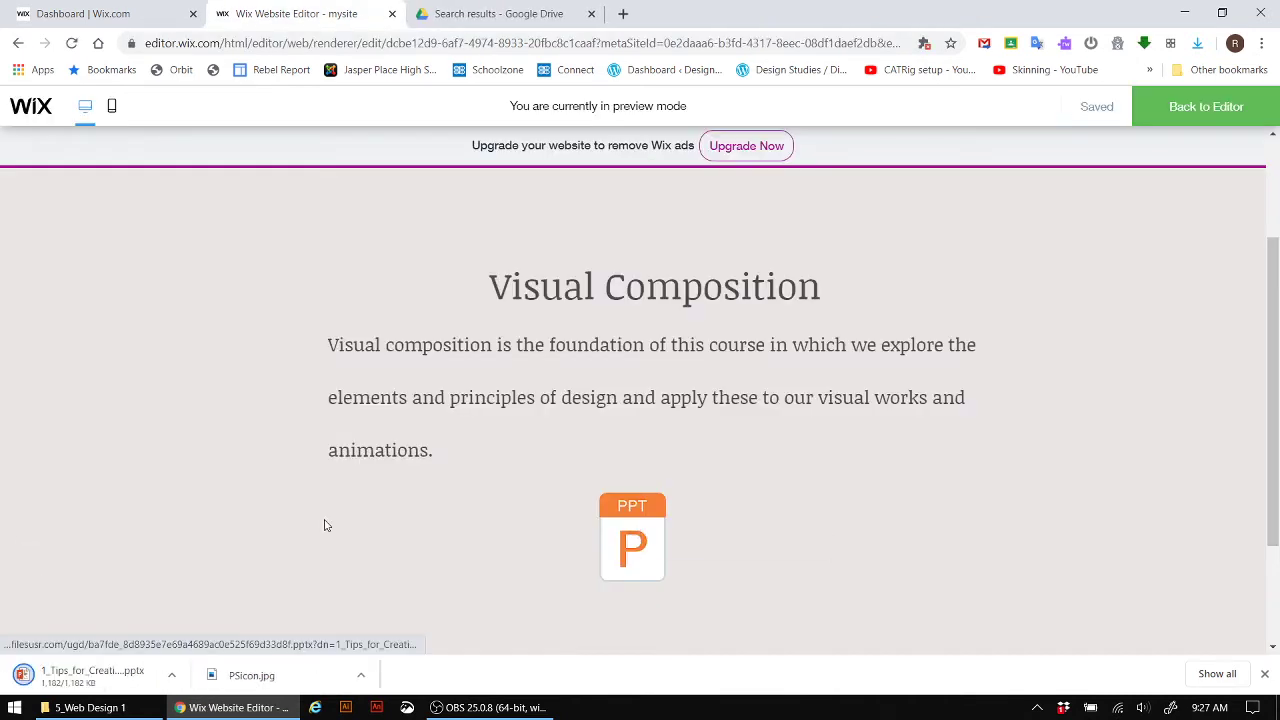
click(108, 674)
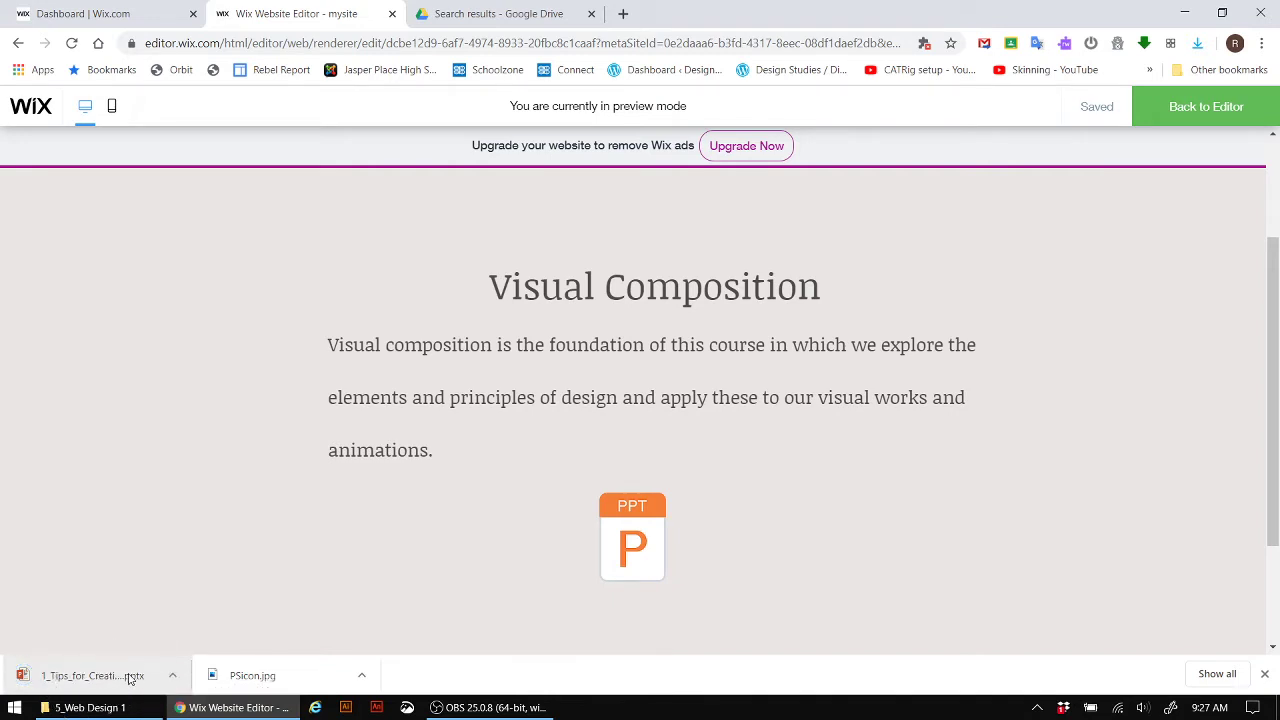
click(128, 678)
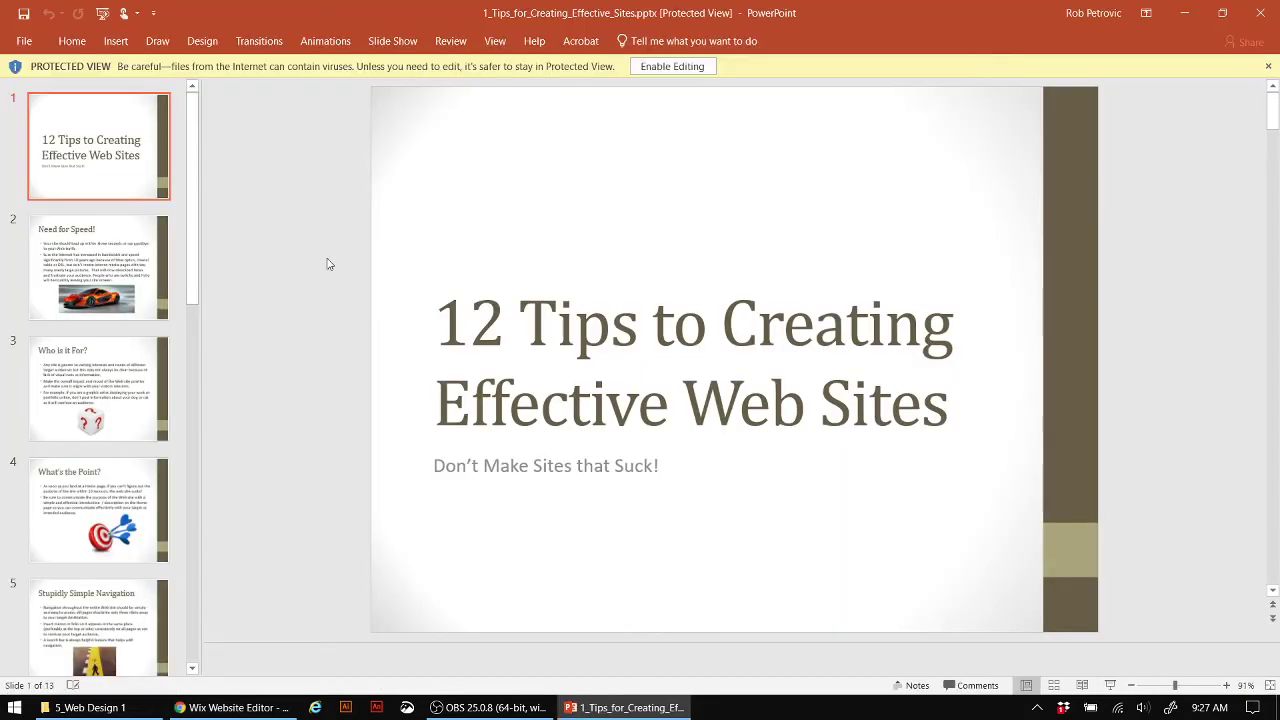
- Close PowerPoint, return to the editor, and move the PPT button left to X 103, Y 617
click(1260, 13)
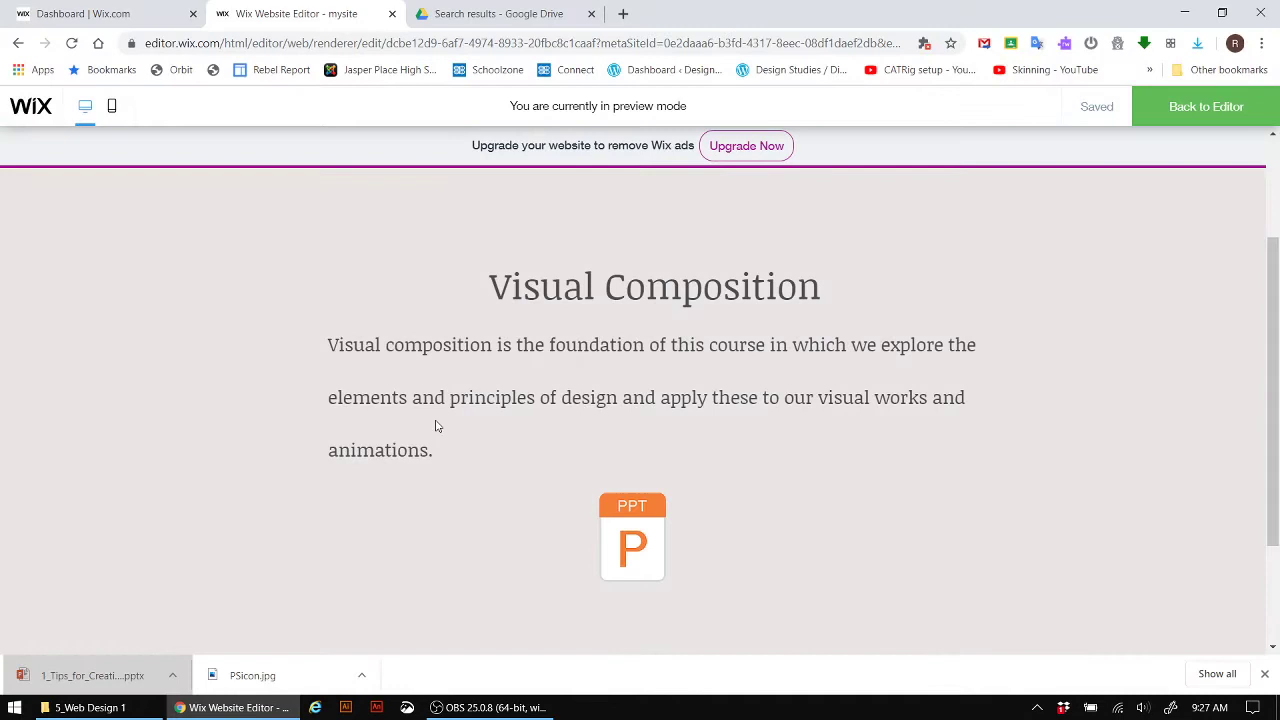
click(1190, 106)
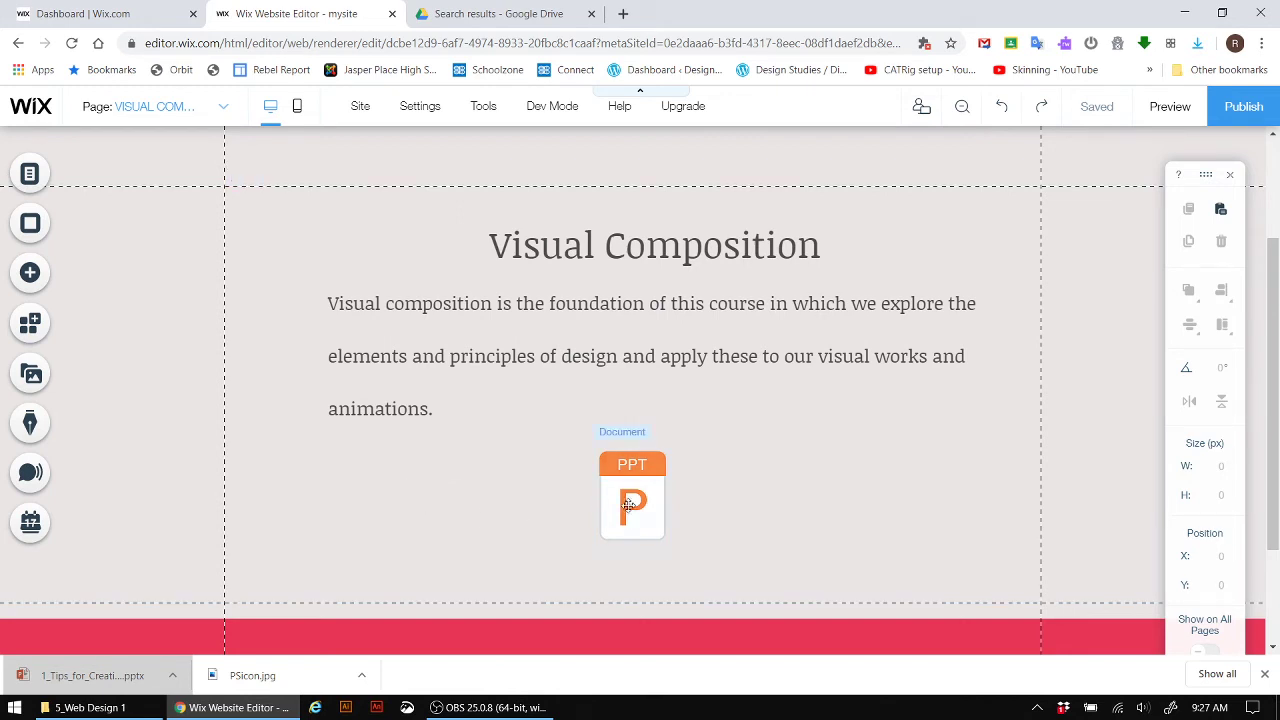
drag(638, 493, 353, 528)
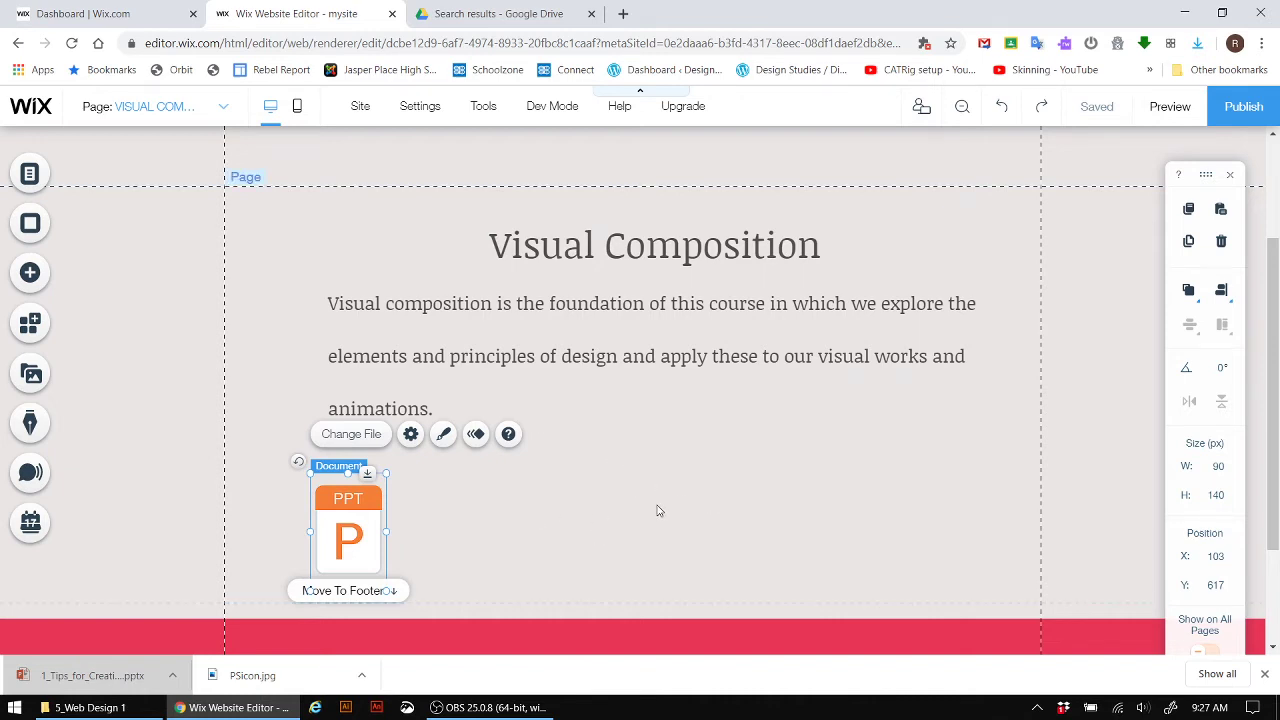
click(498, 14)
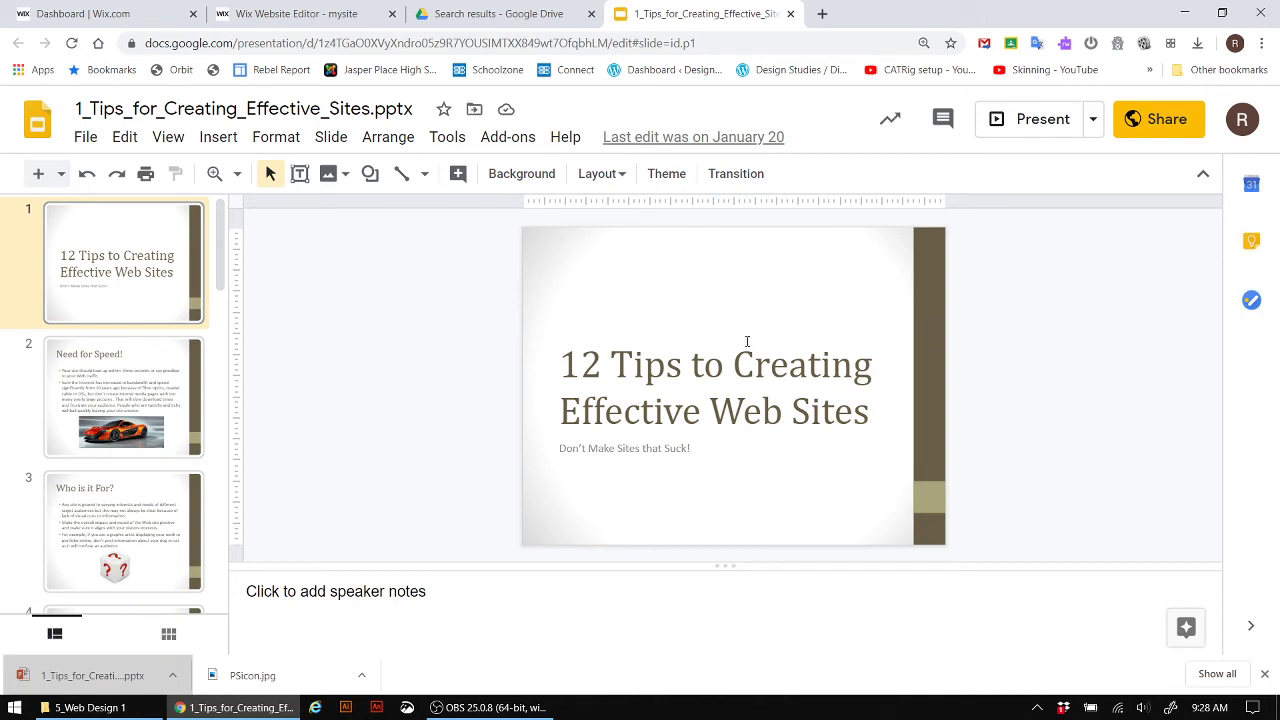
click(1168, 122)
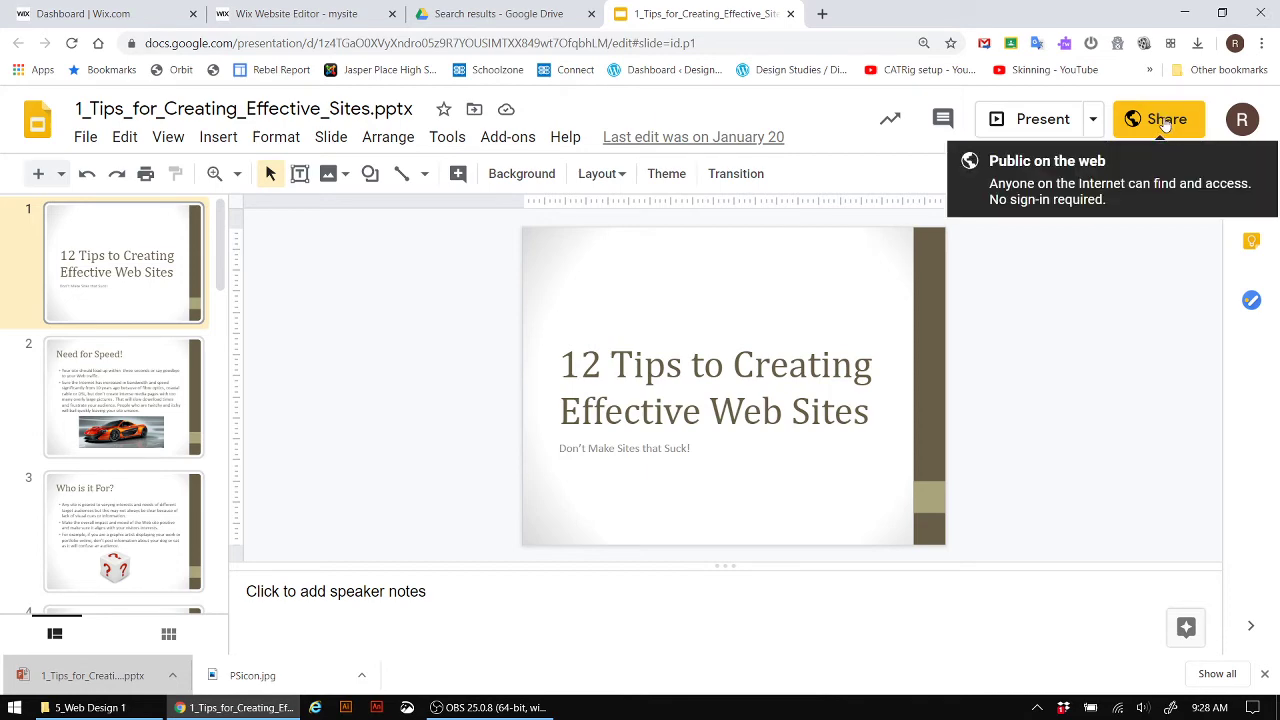
- Keep the presentation's link access Public and copy its share link
click(1163, 122)
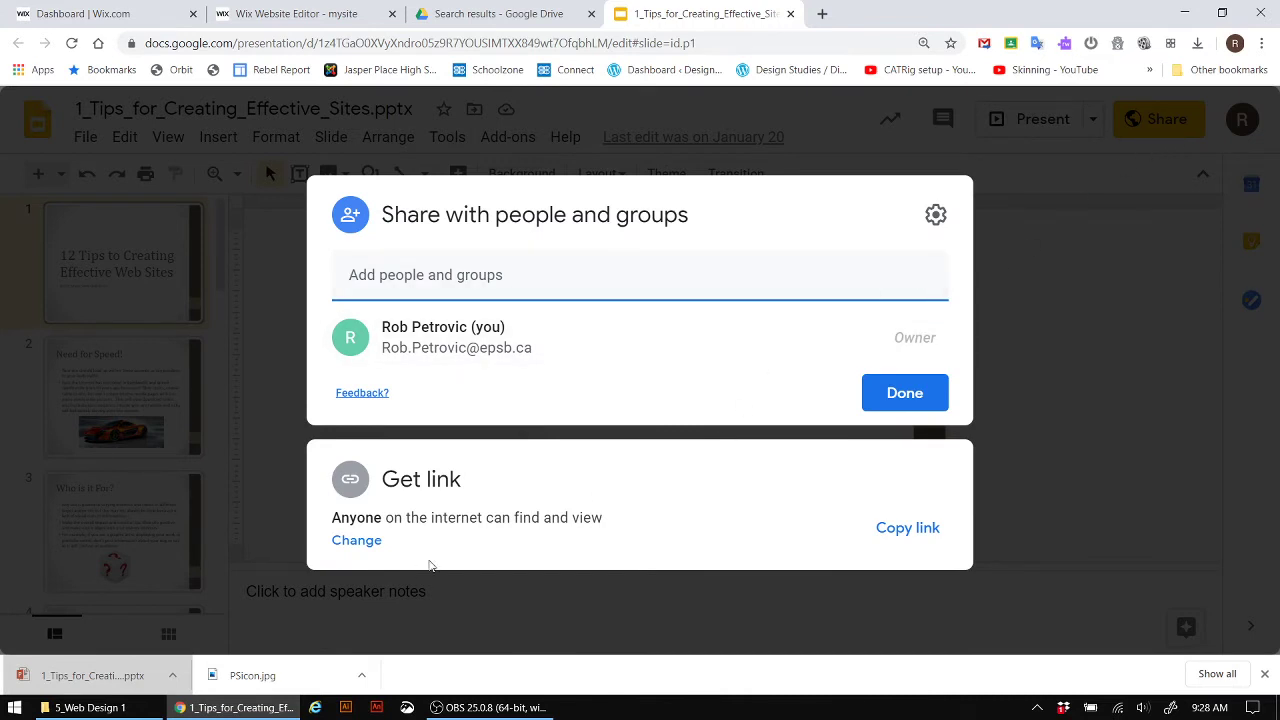
click(365, 543)
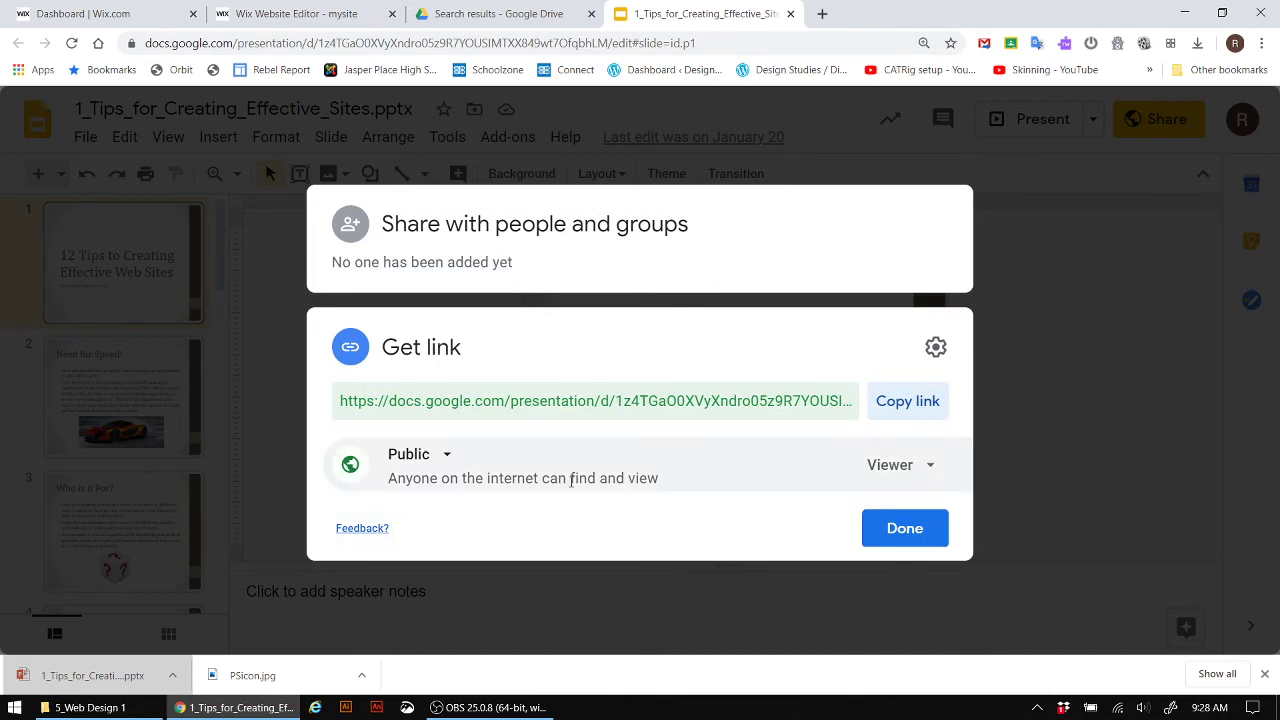
click(447, 458)
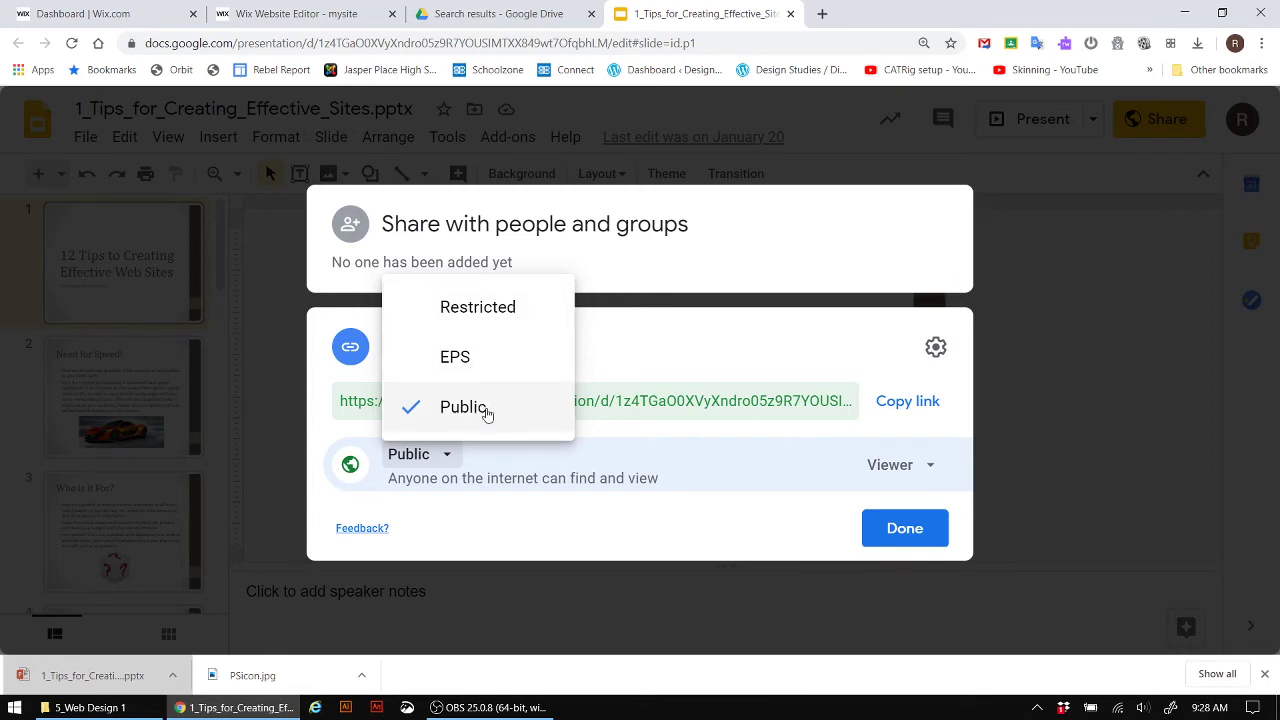
click(465, 412)
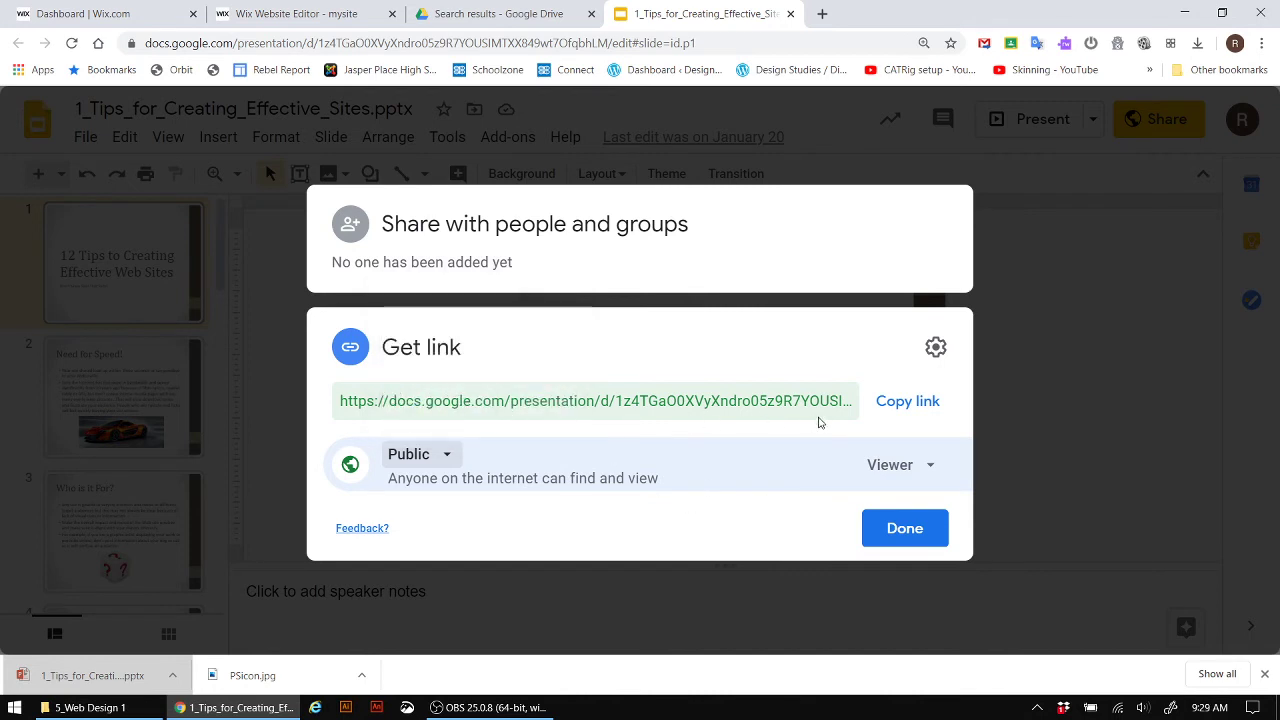
click(912, 403)
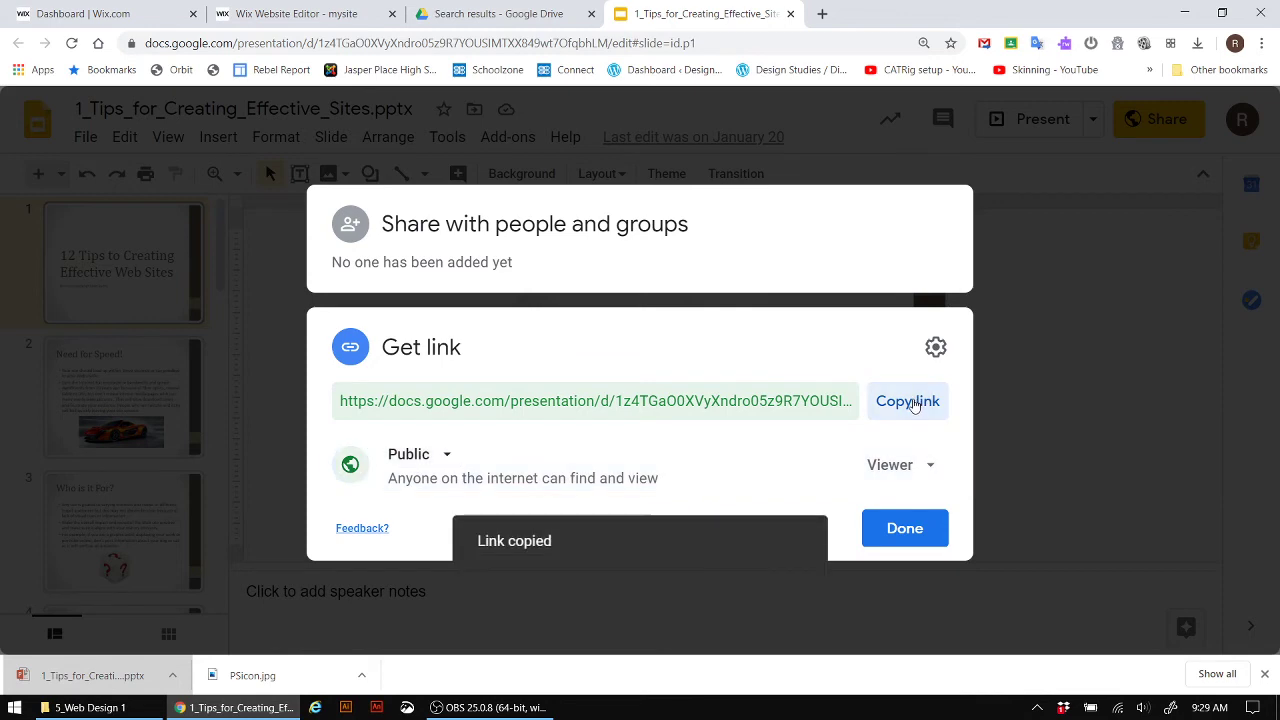
click(906, 527)
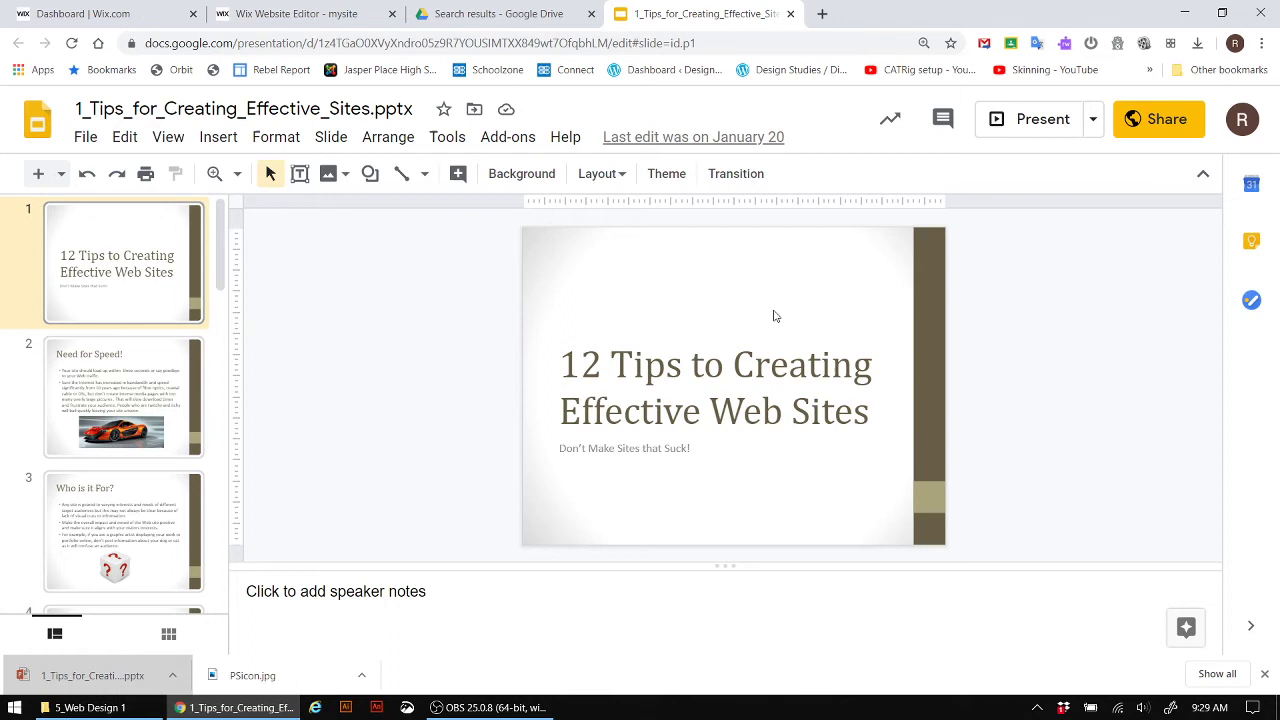
- Back in Wix Editor, show the Embed options in the Add panel
click(322, 16)
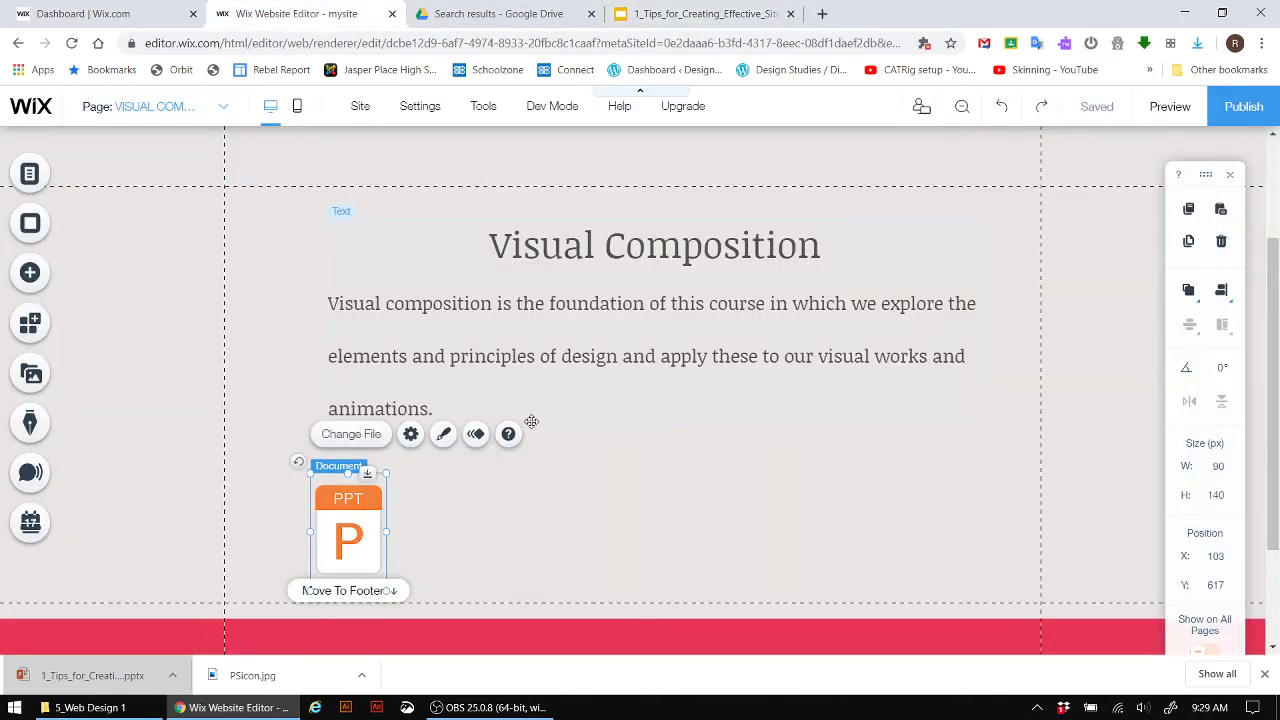
click(35, 285)
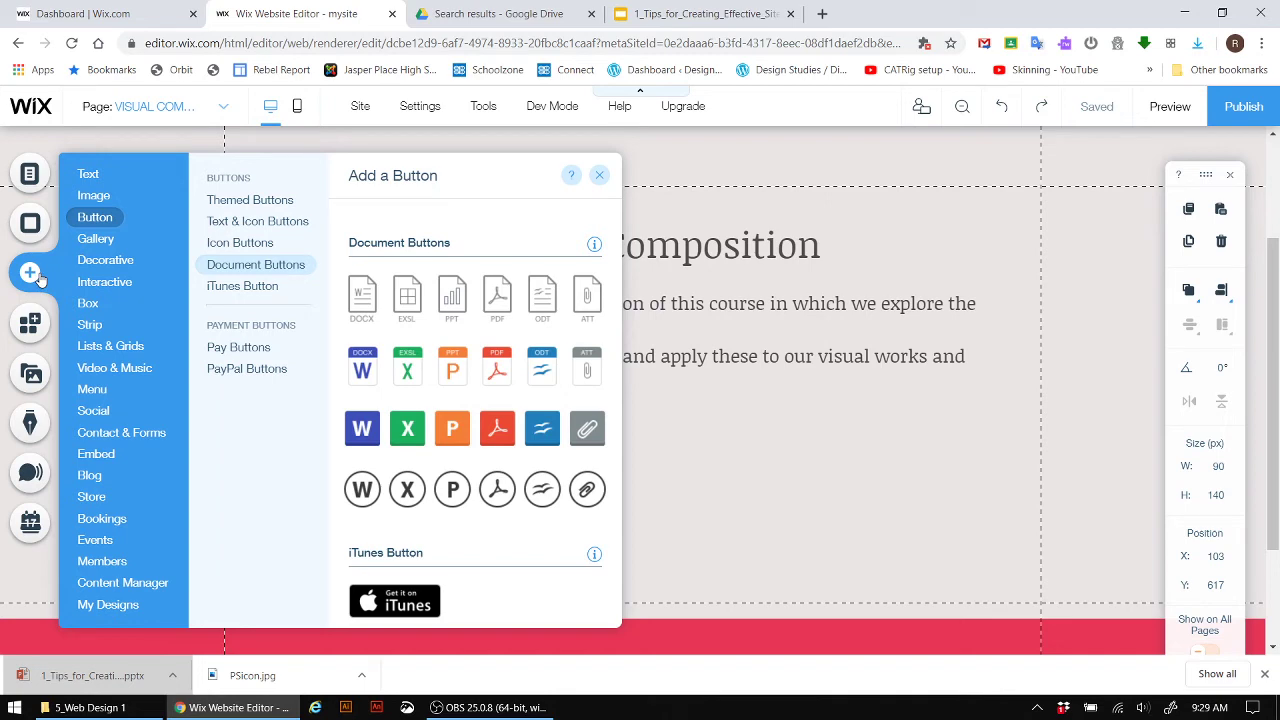
click(112, 455)
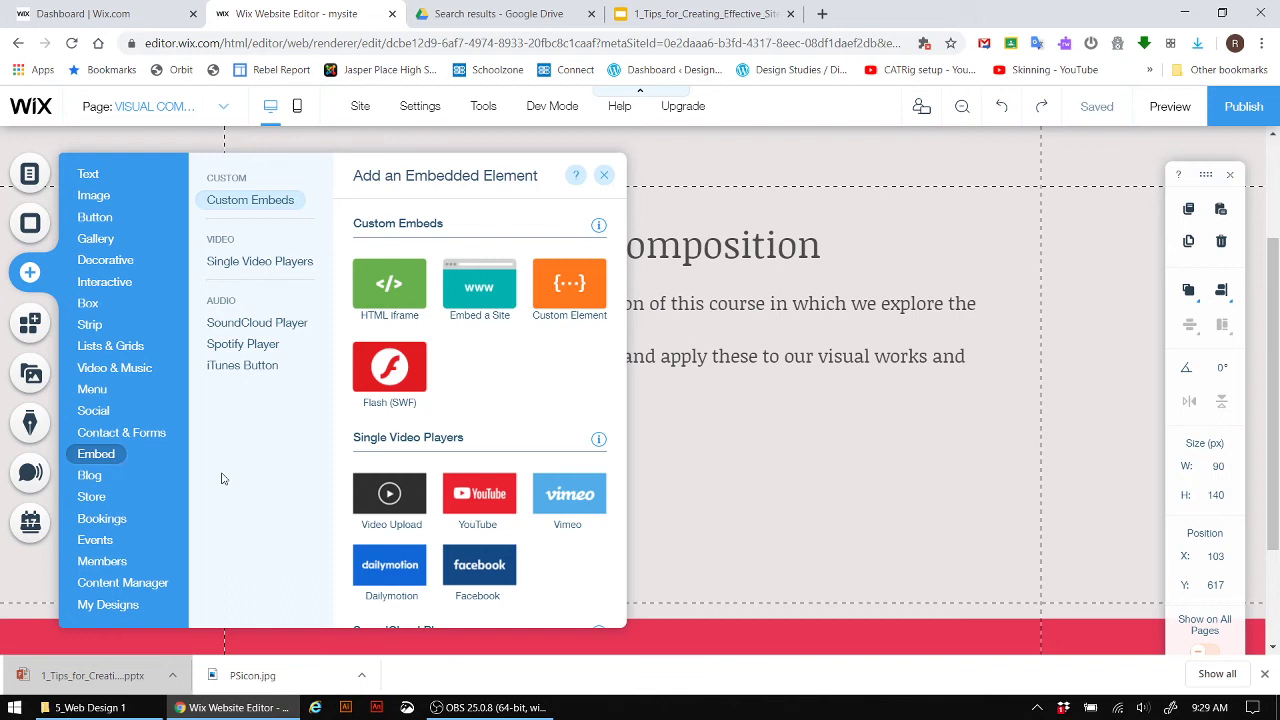
- Add an Embed a Site box beside the PPT button, resize it to 656 × 413, and choose Website Address
click(484, 291)
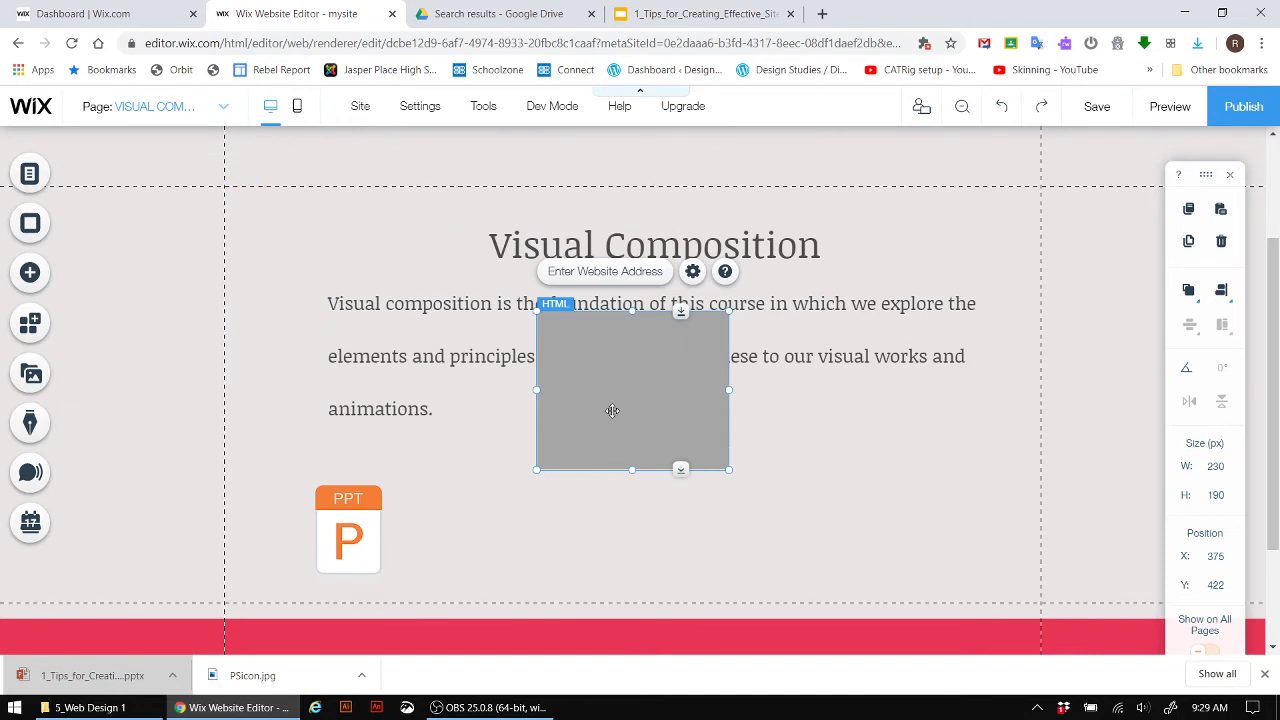
drag(612, 410, 527, 531)
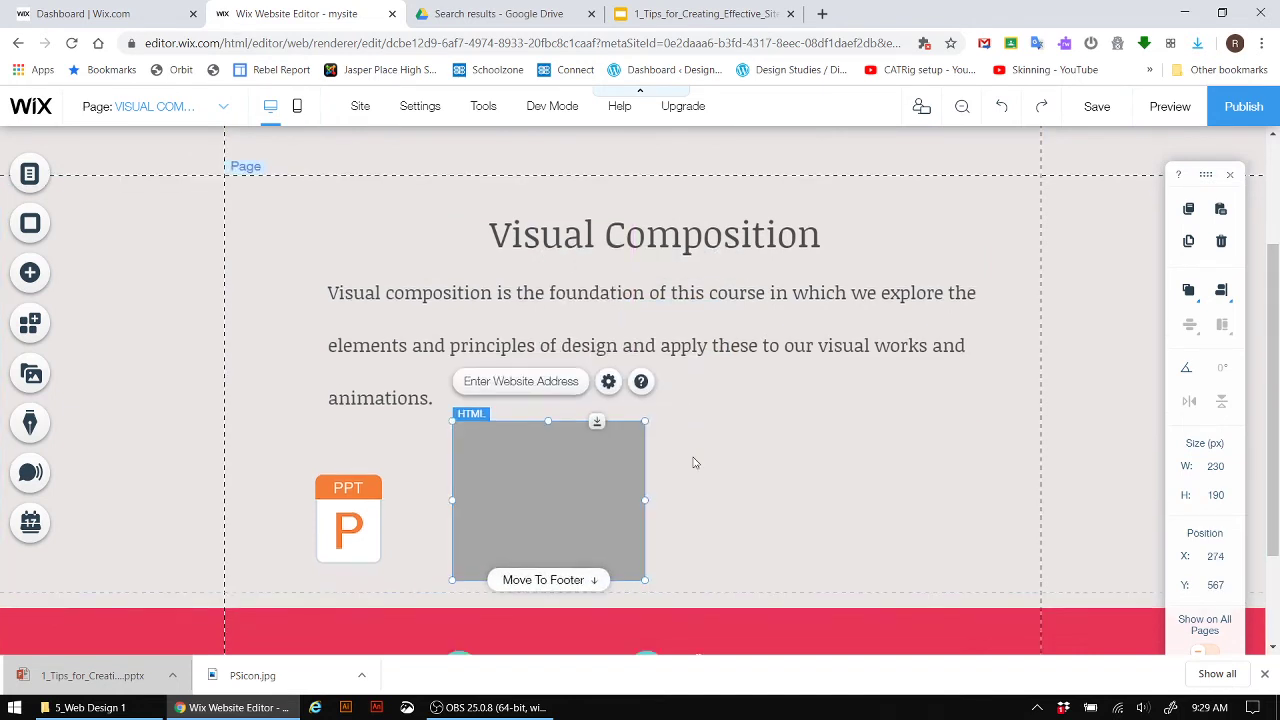
scroll(695, 463, down, 2)
drag(644, 438, 999, 624)
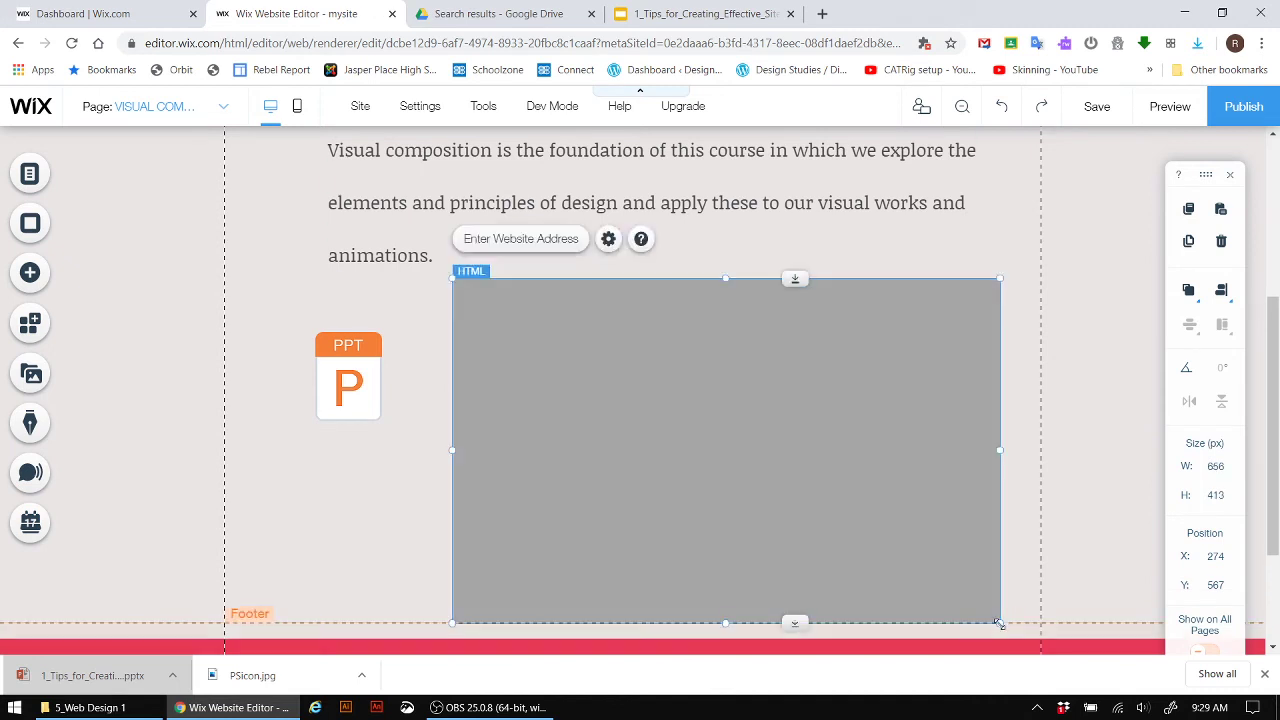
click(540, 241)
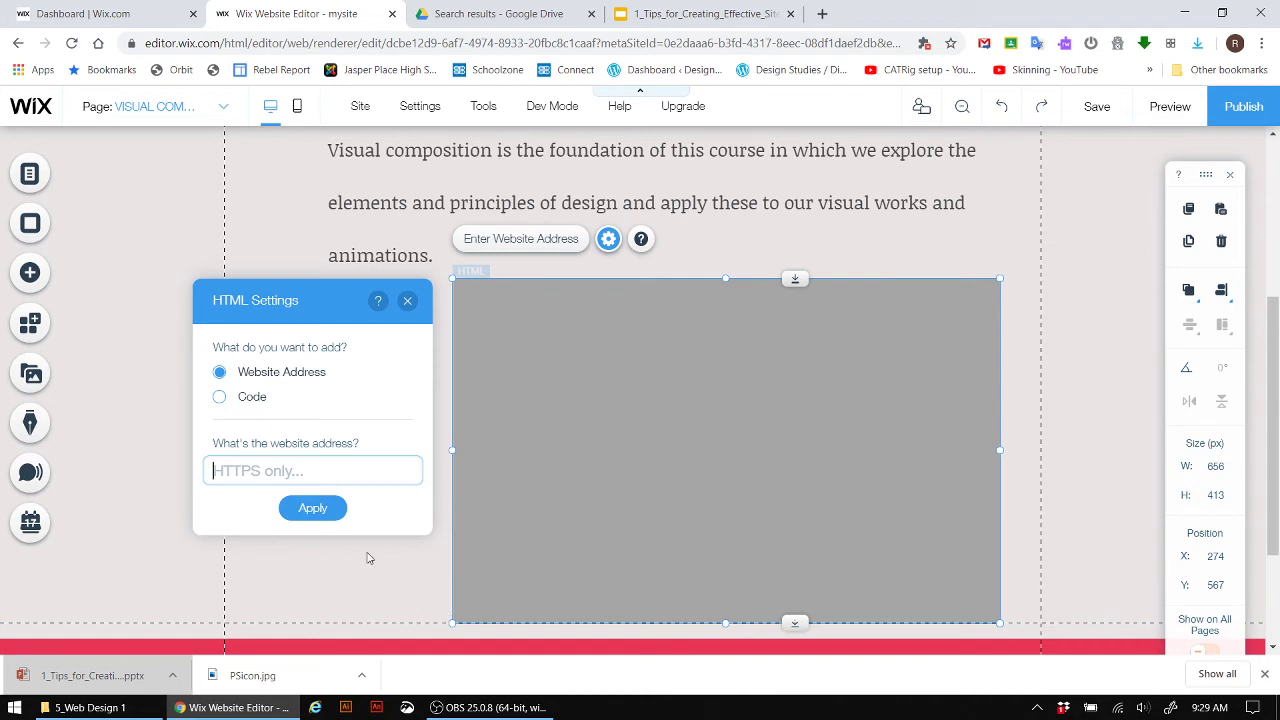
- Paste the copied Google Slides link as the HTML element's website address and apply it
key(ctrl+v)
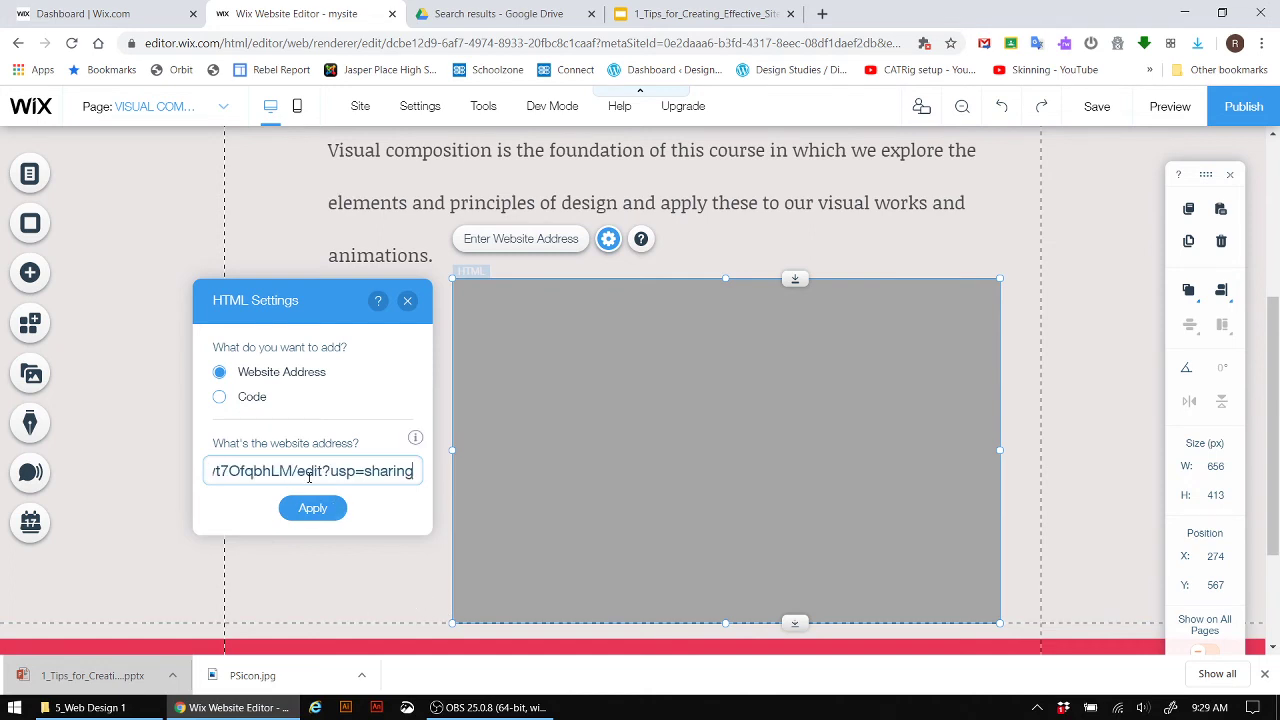
click(325, 510)
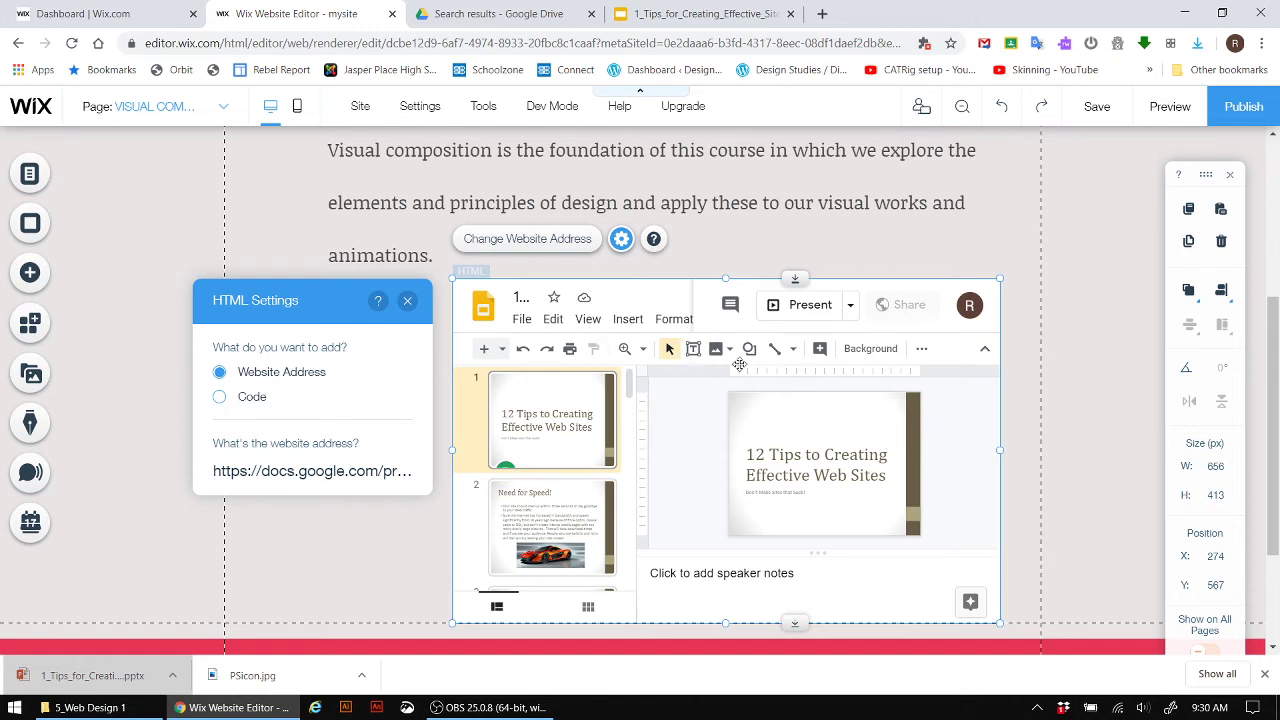
click(408, 301)
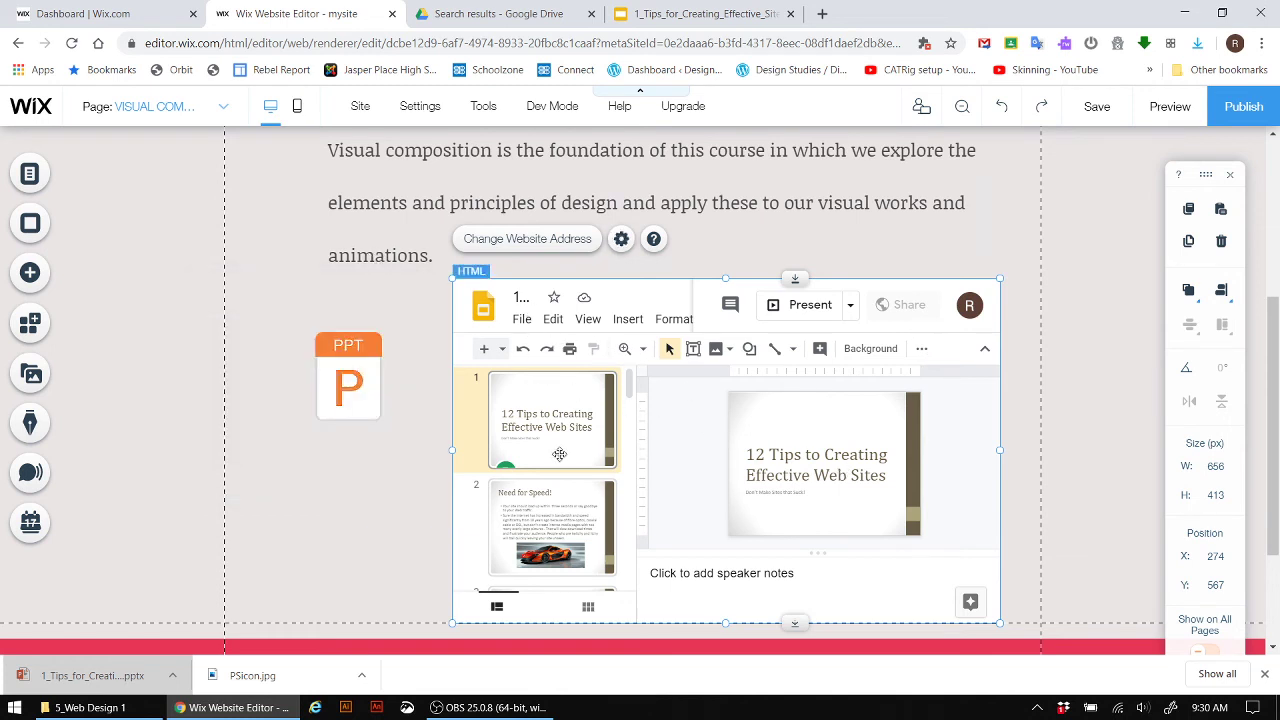
scroll(200, 420, down, 2)
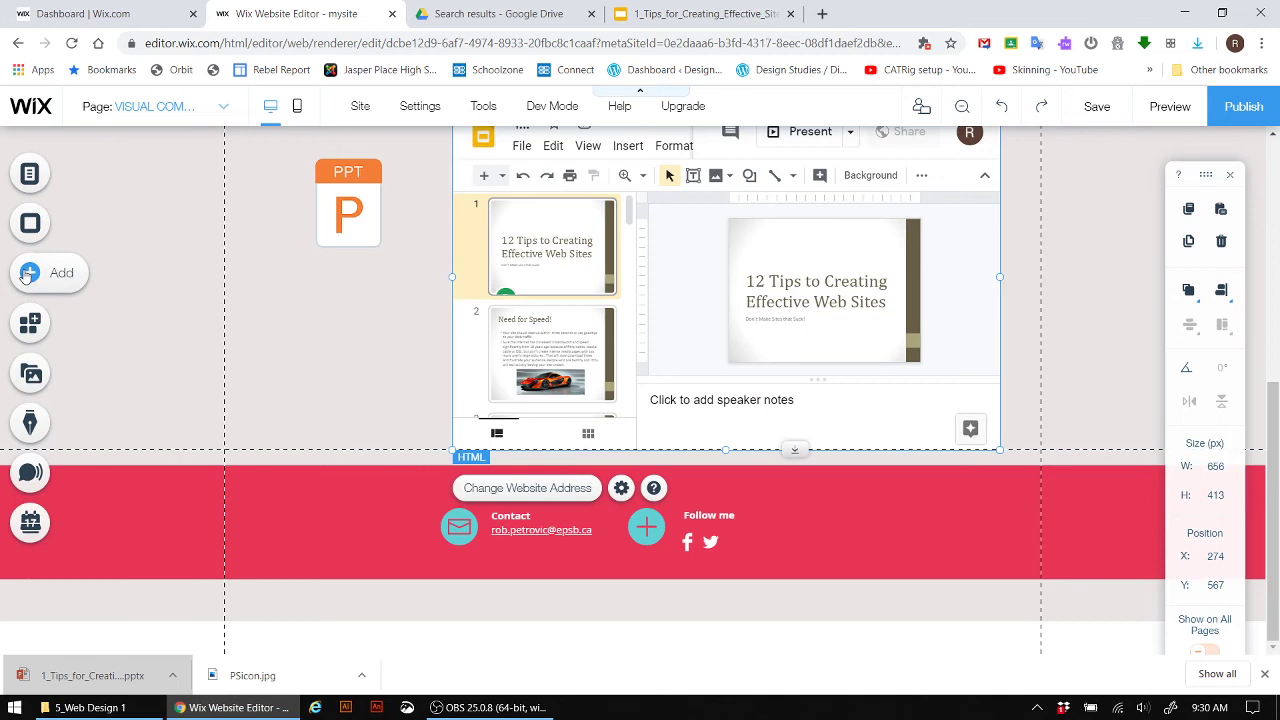
- Find Google Drive under Add > Embed and add it from the App Market
click(28, 273)
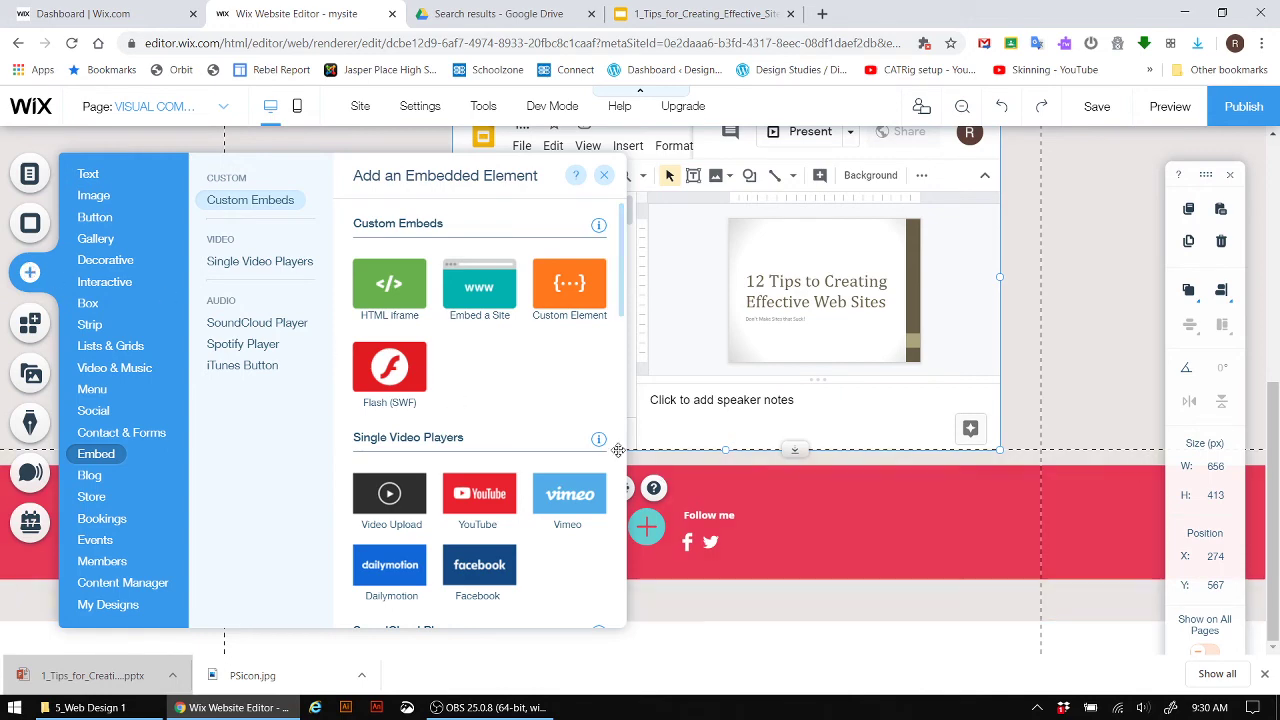
scroll(510, 472, down, 5)
scroll(513, 476, down, 5)
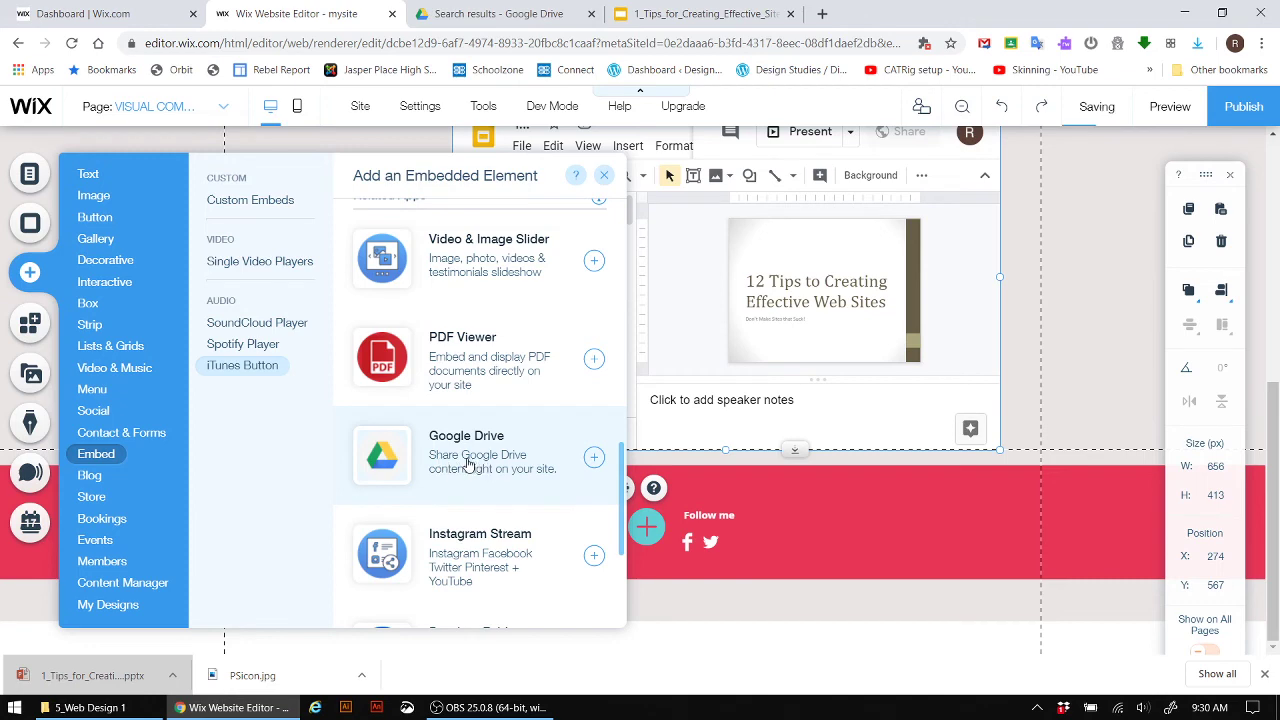
click(476, 458)
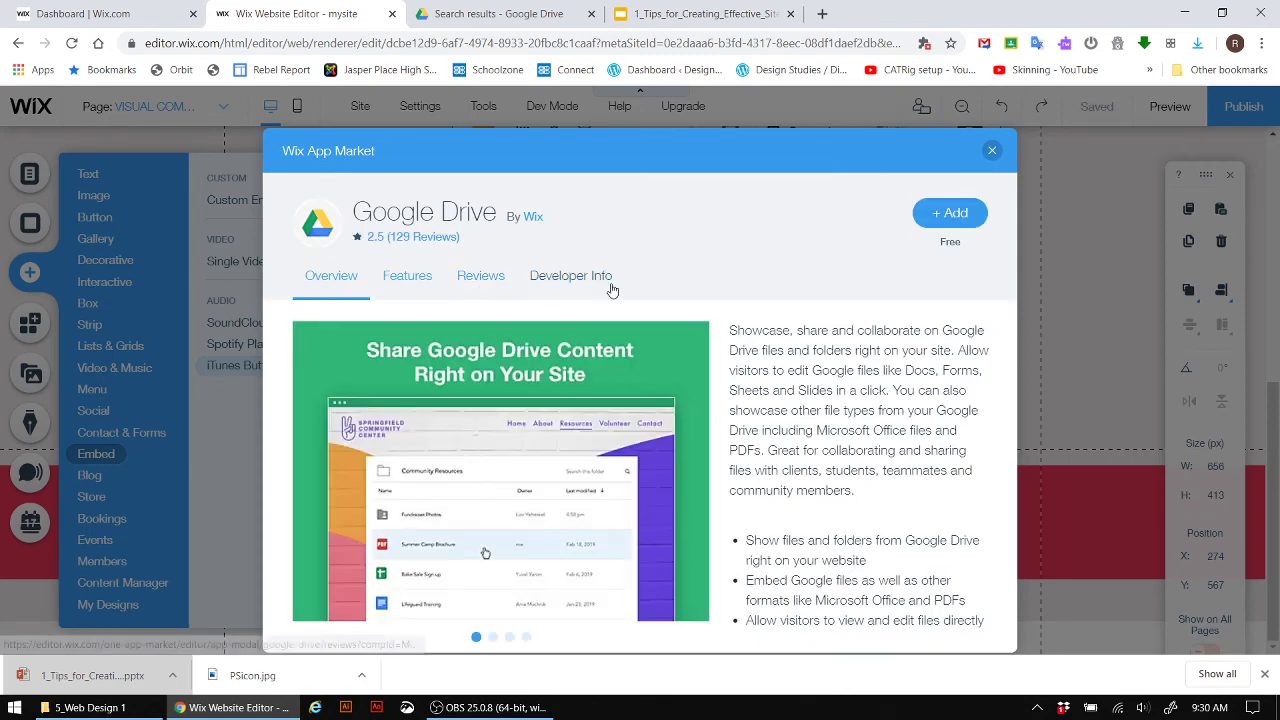
click(953, 216)
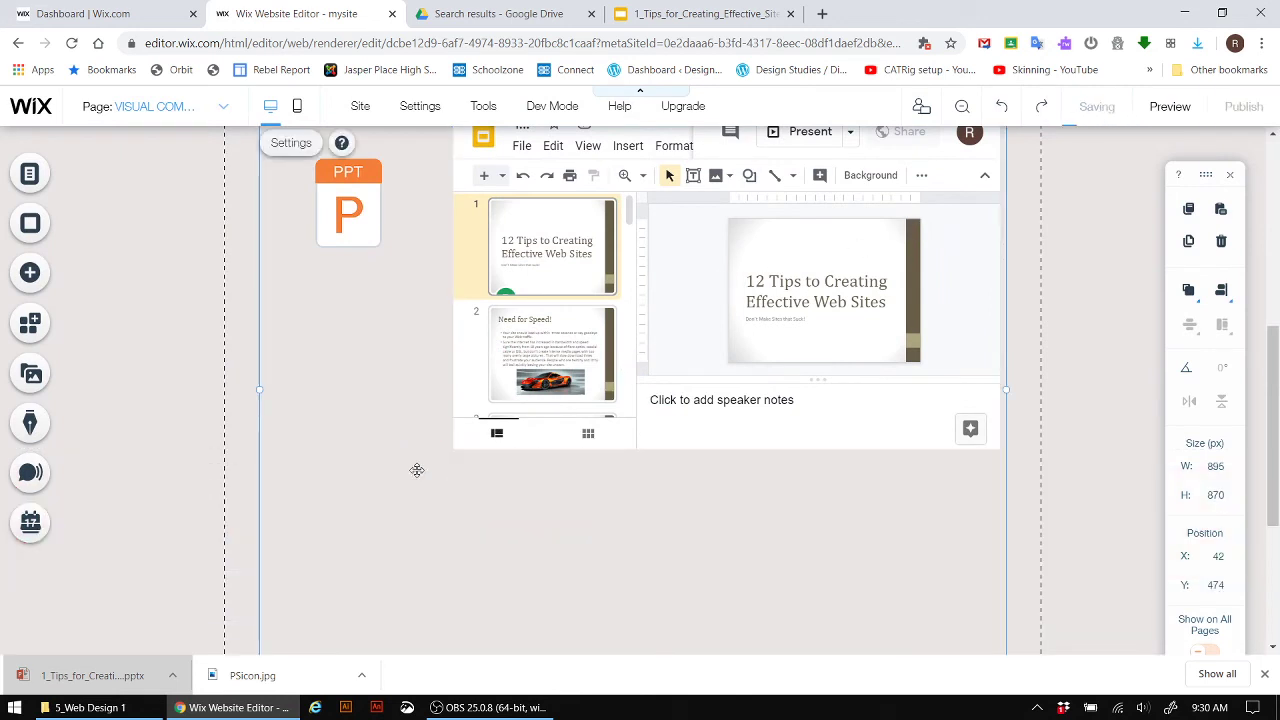
- Drag the Google Drive widget down below the Slides embed to x 17, y 1005
scroll(417, 470, down, 5)
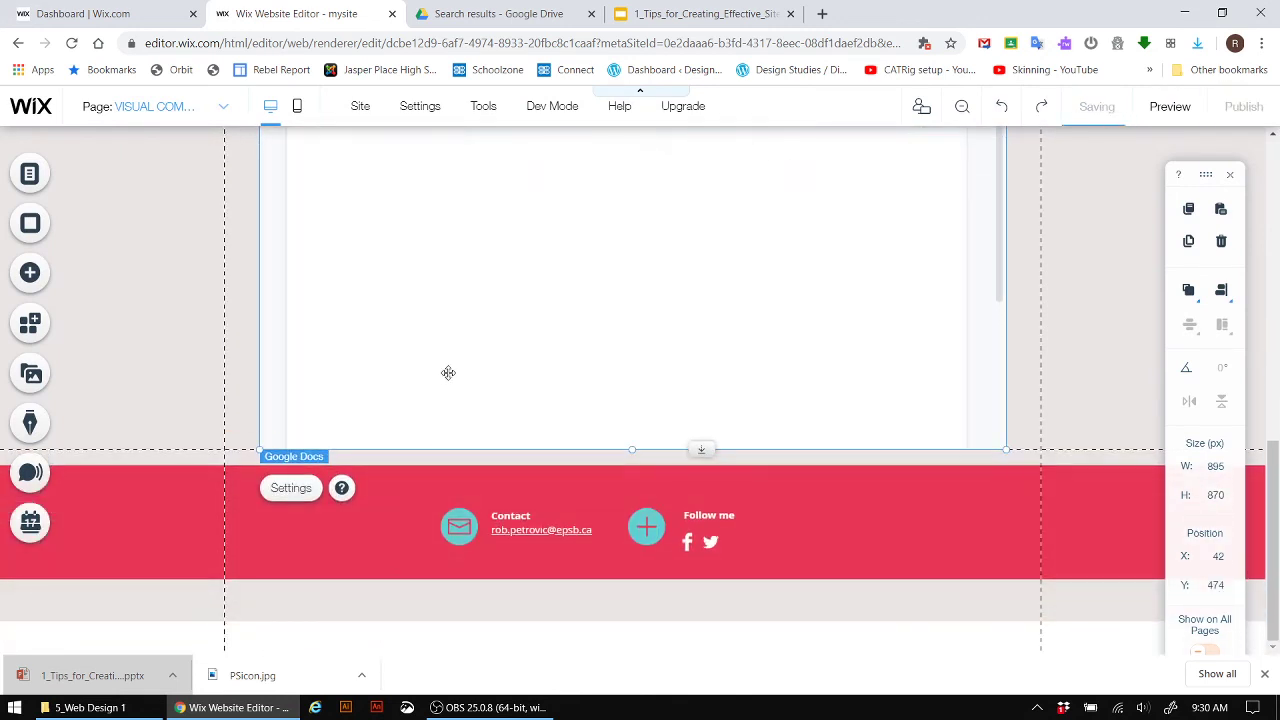
scroll(448, 372, up, 7)
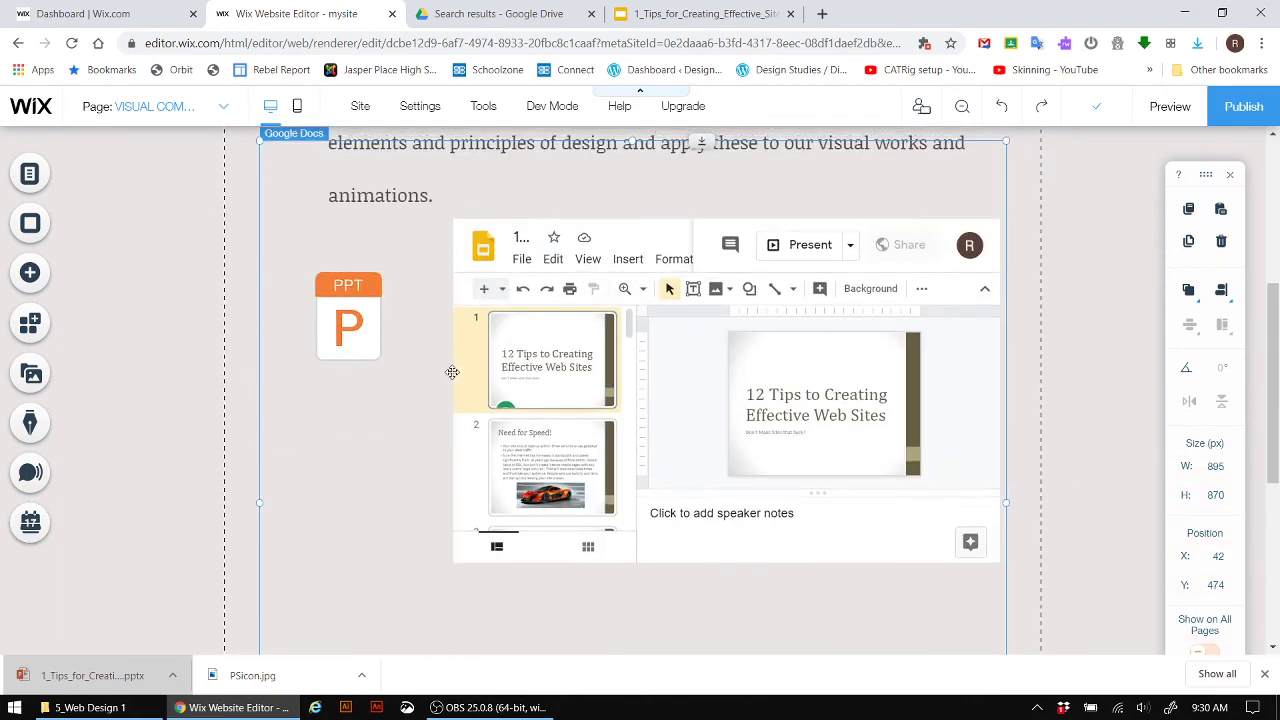
drag(557, 350, 552, 575)
scroll(552, 450, down, 3)
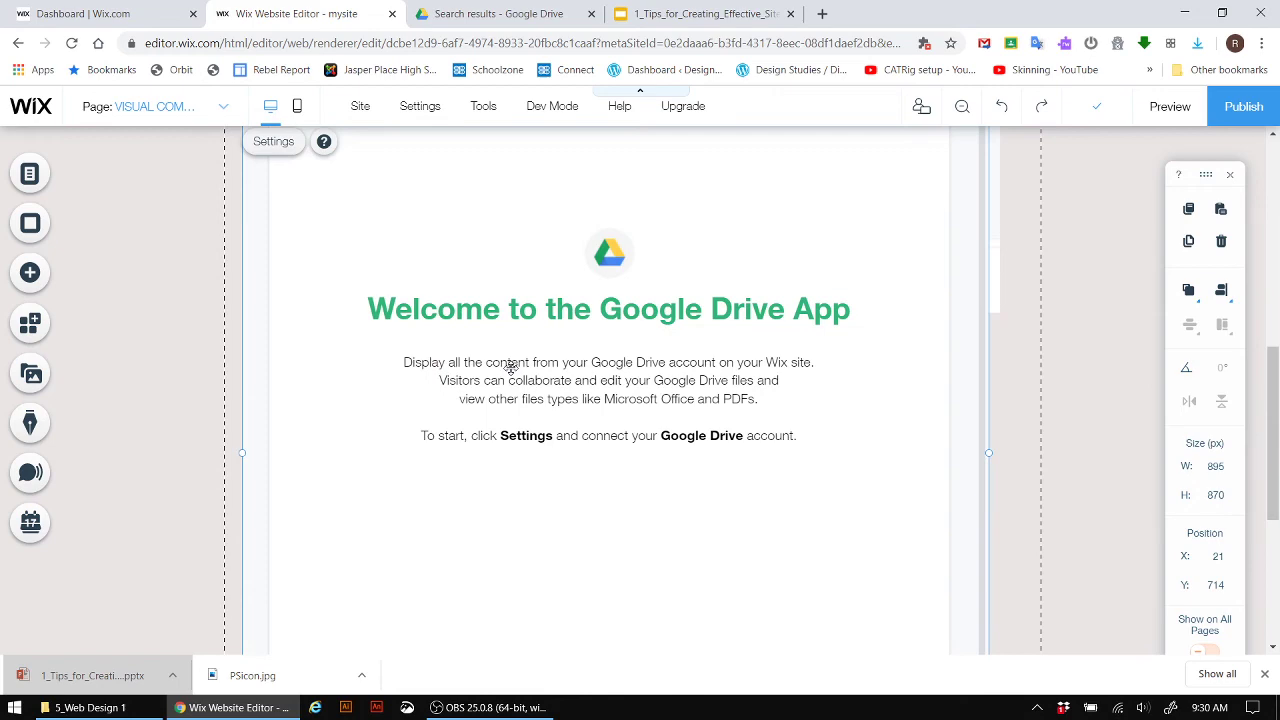
drag(510, 366, 532, 472)
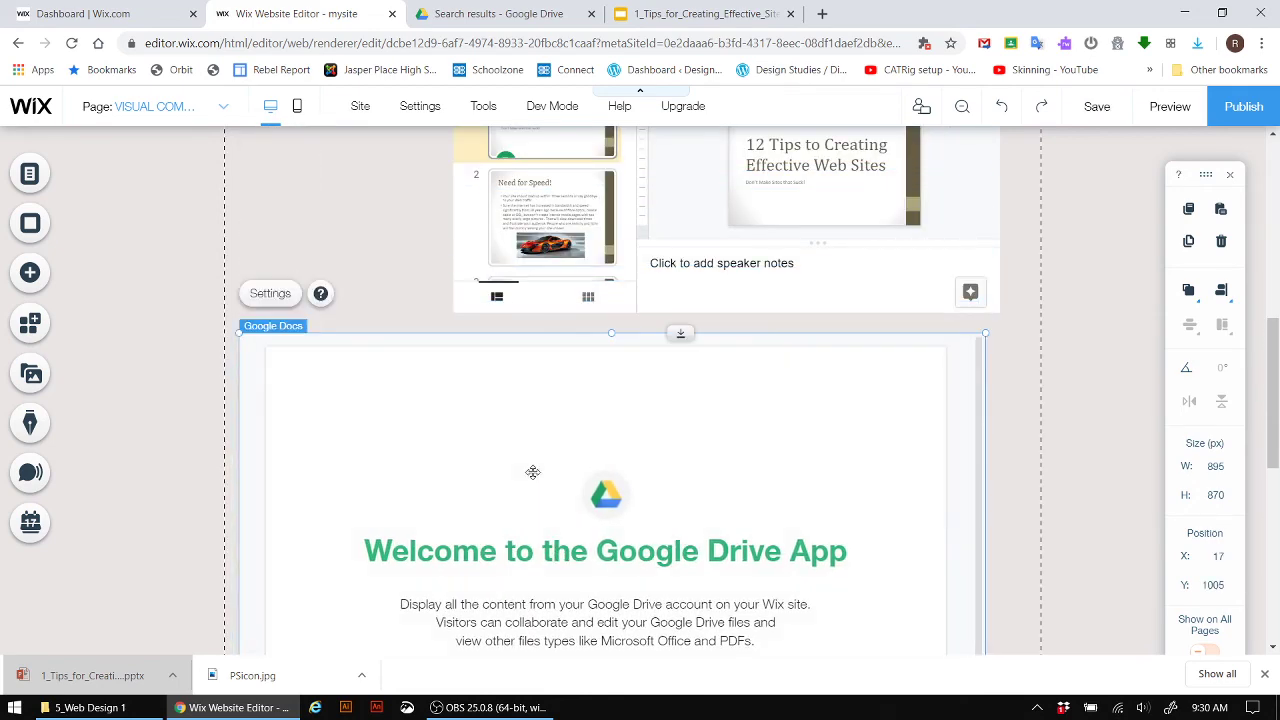
scroll(532, 472, down, 3)
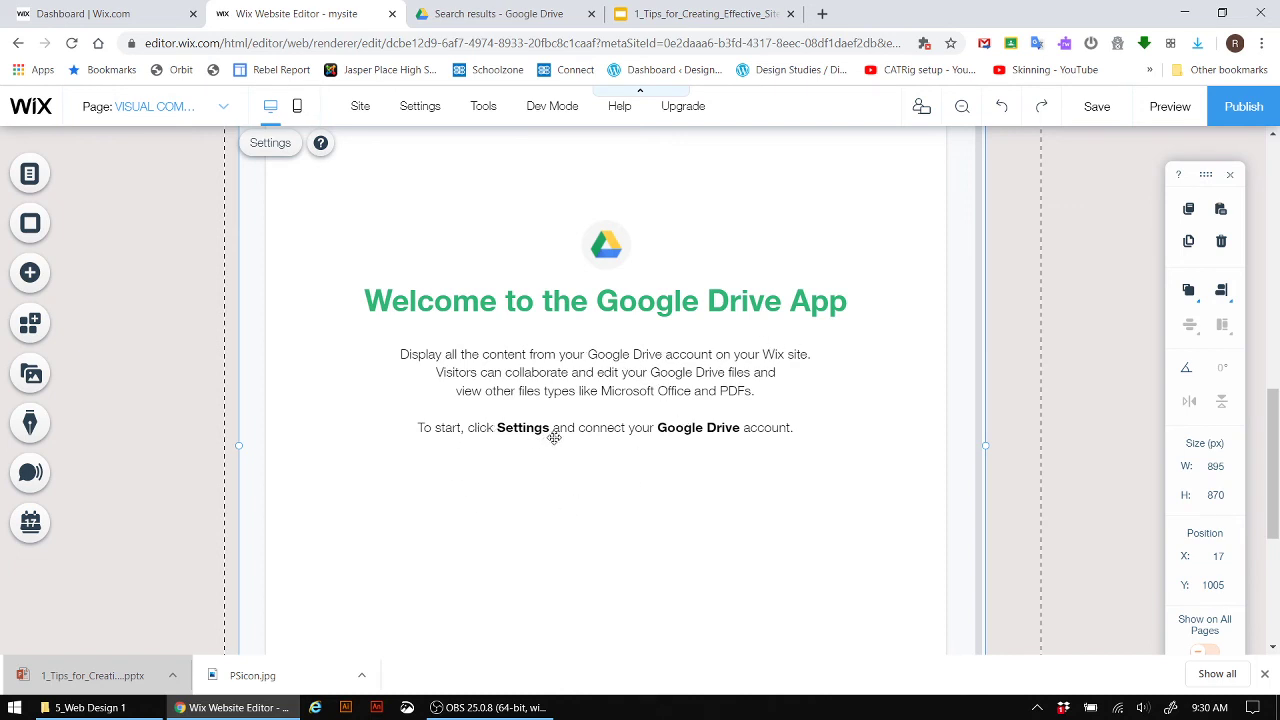
scroll(680, 445, up, 2)
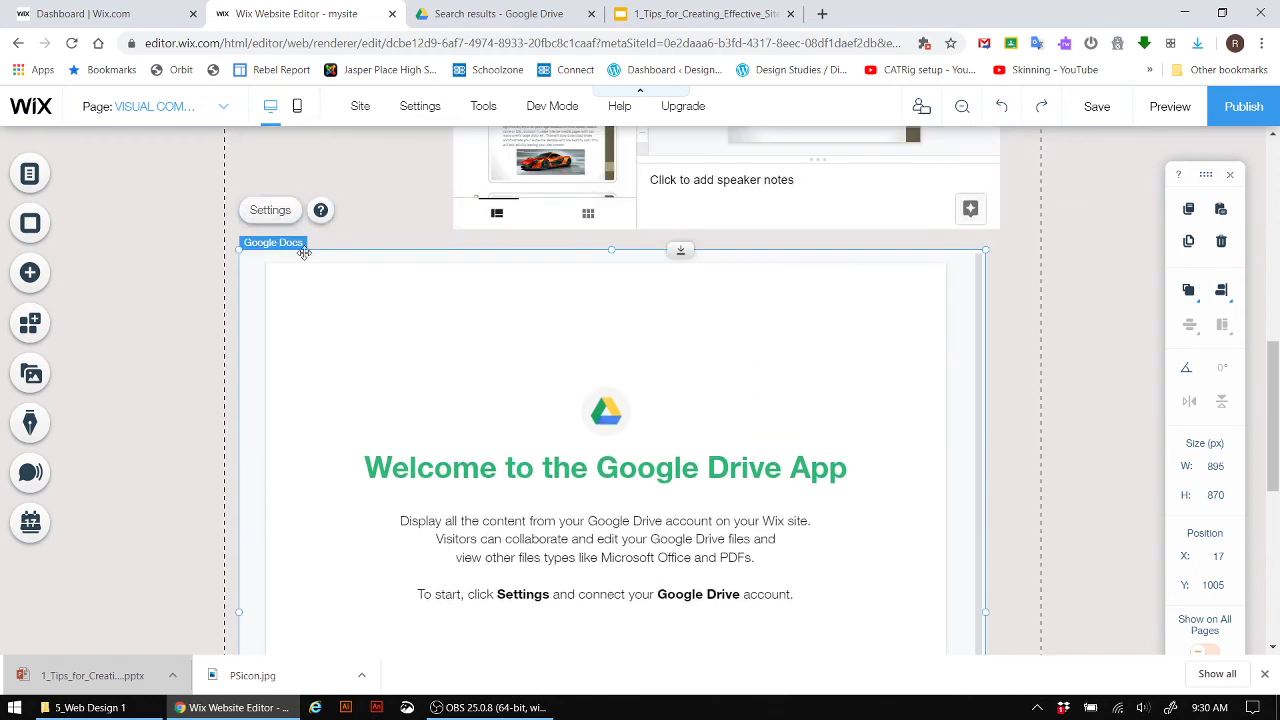
- Open the Google Drive widget's settings, start Connect Account, then dismiss the Google sign-in popup
click(266, 210)
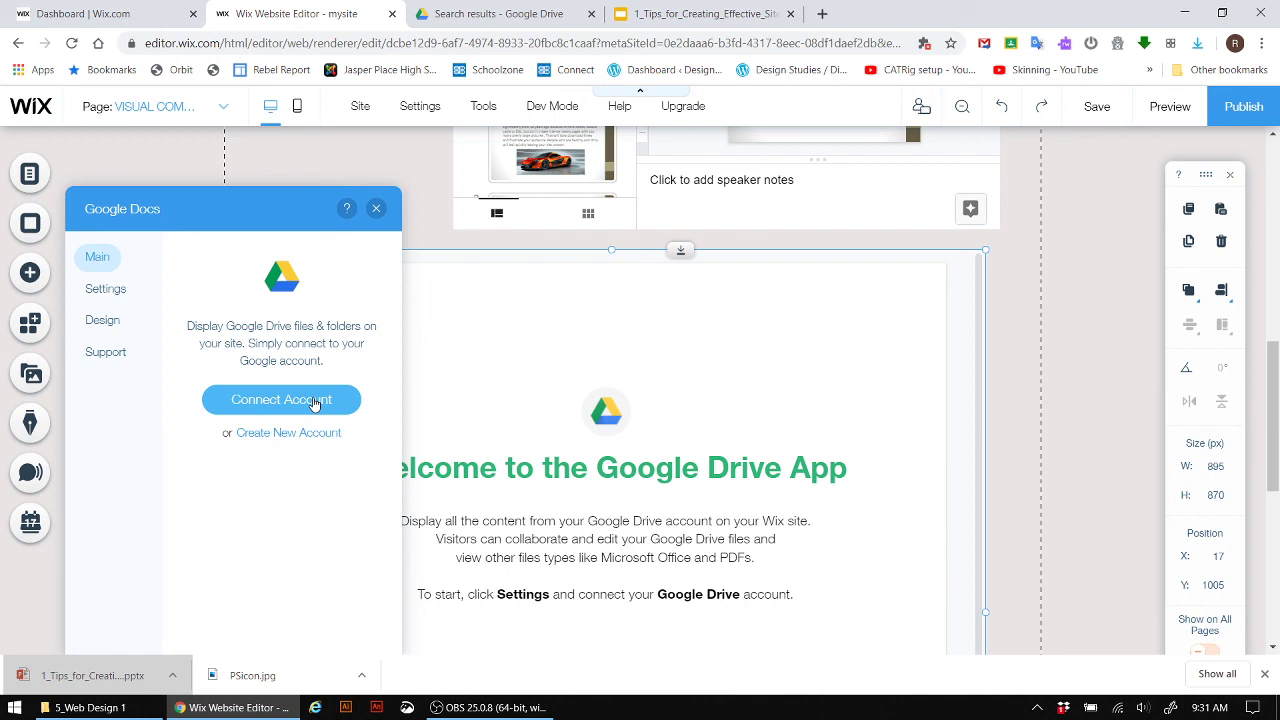
click(313, 401)
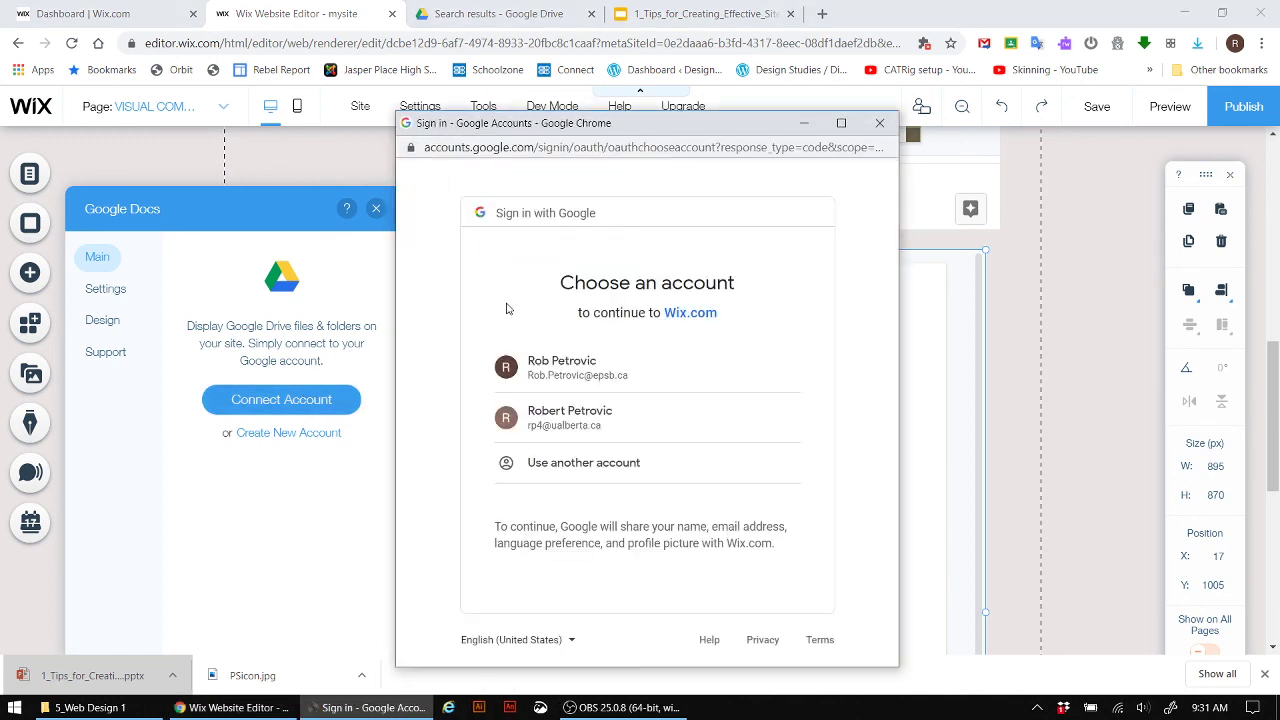
click(879, 123)
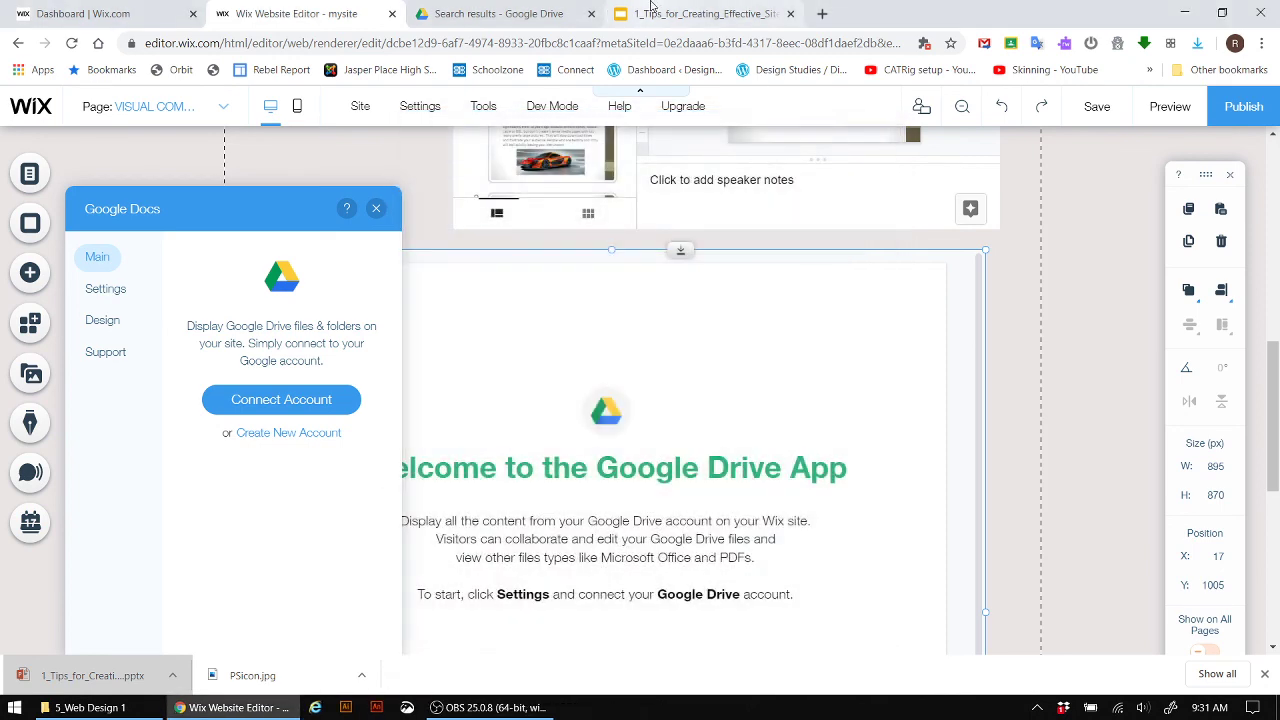
- Confirm the 1_Tips_for_Creating_Effective_Sites link stays public, then close the Wix Google Drive settings
click(662, 15)
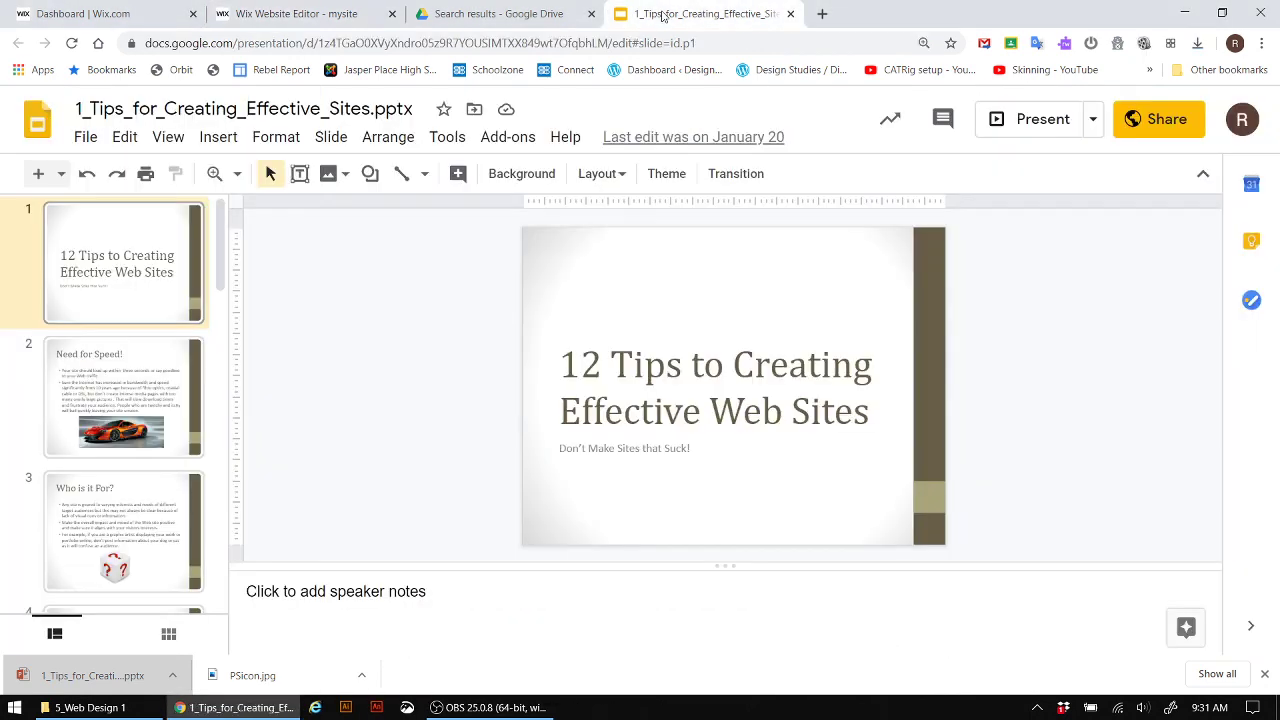
click(1137, 122)
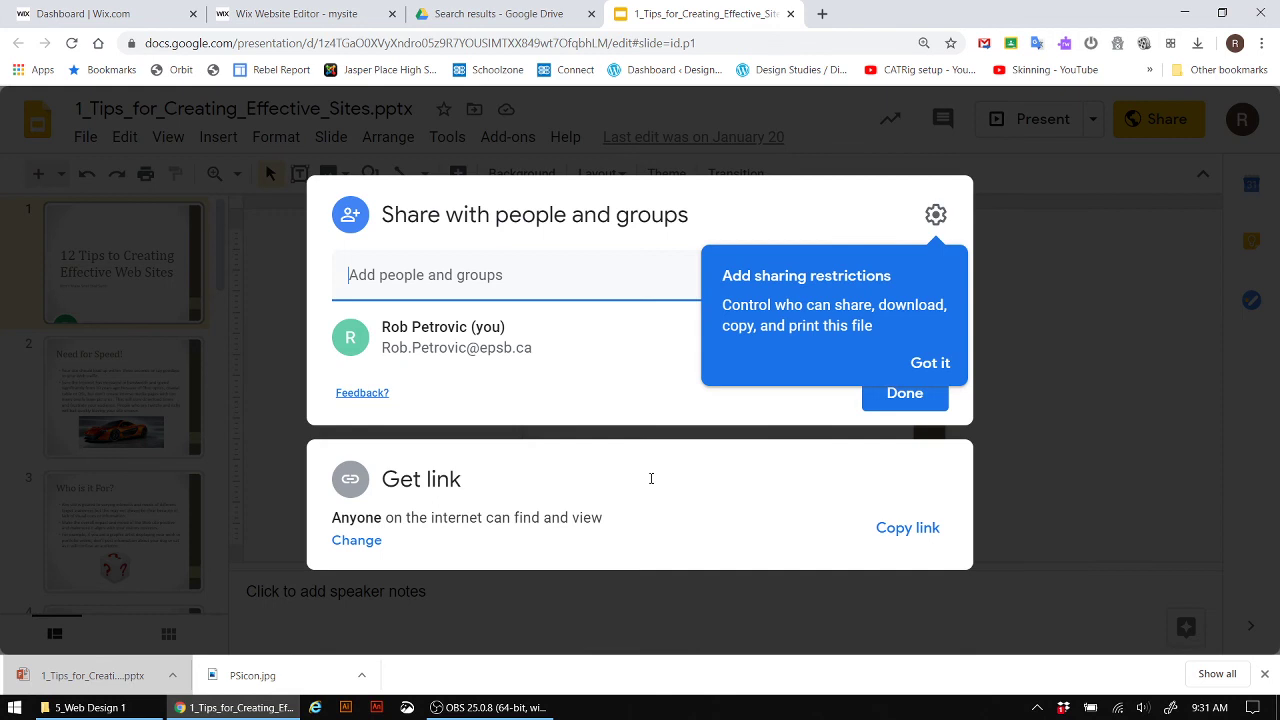
click(366, 542)
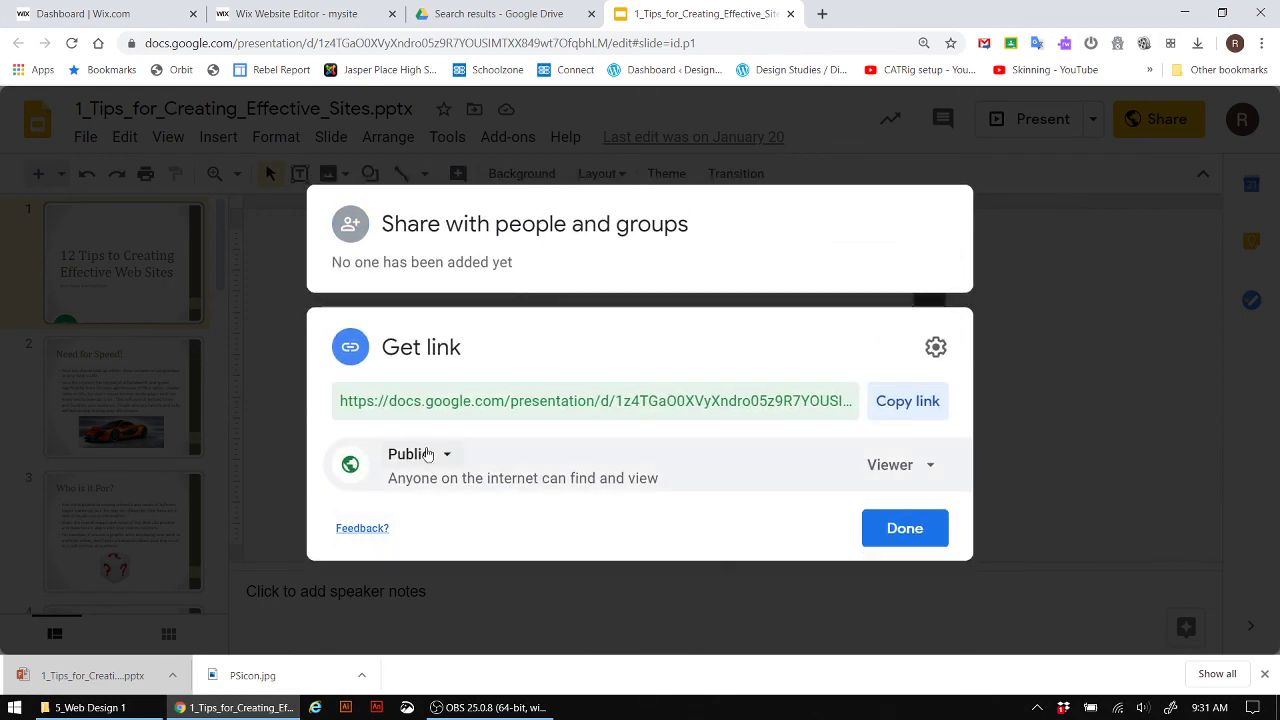
click(443, 455)
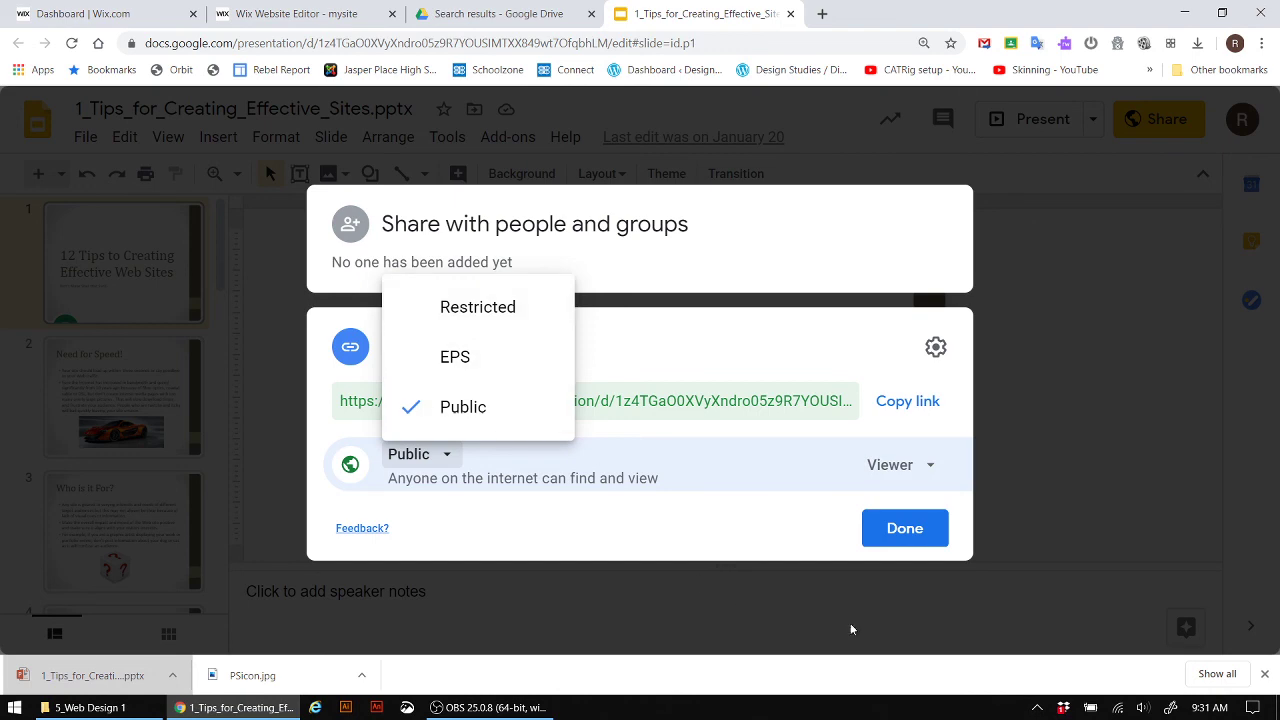
click(933, 591)
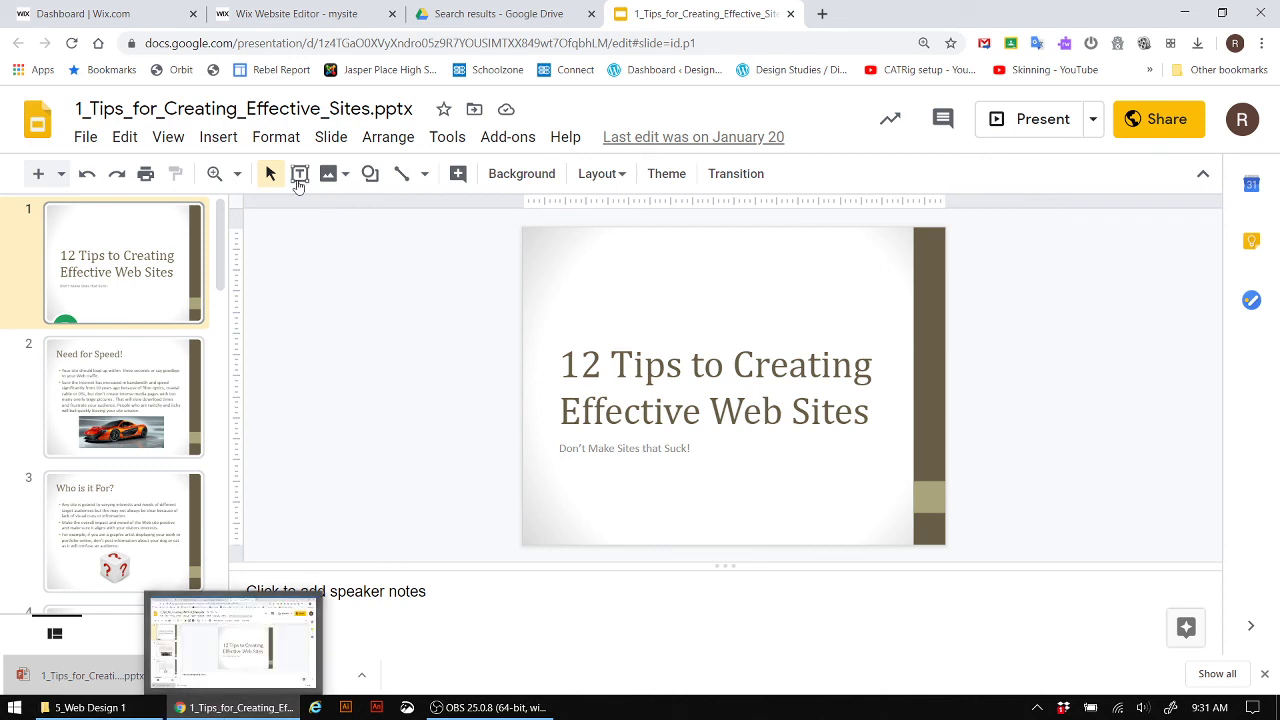
click(306, 14)
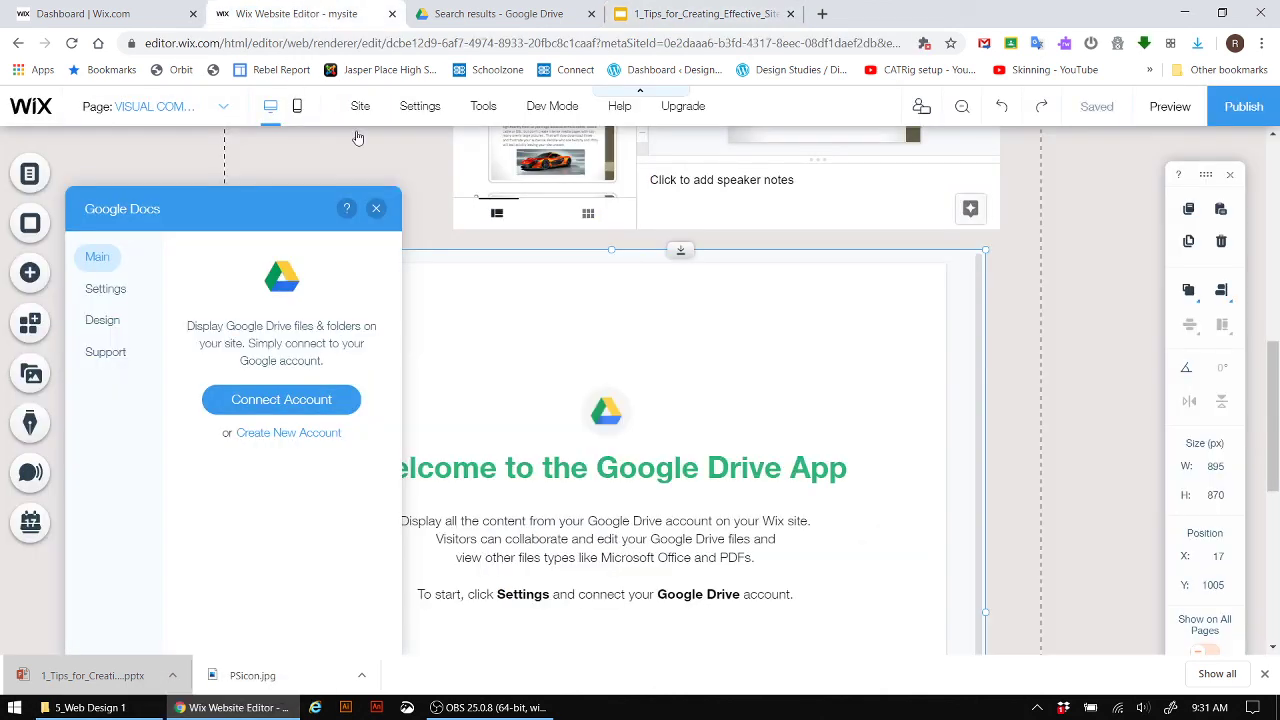
click(377, 209)
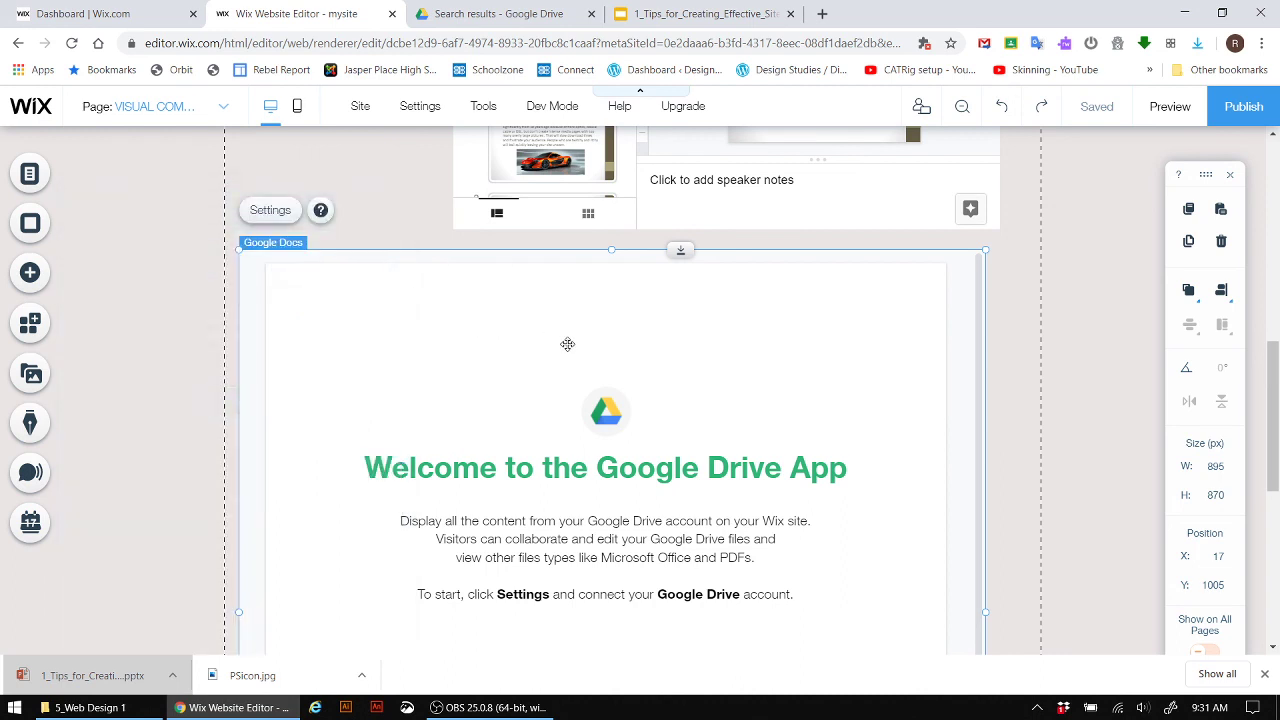